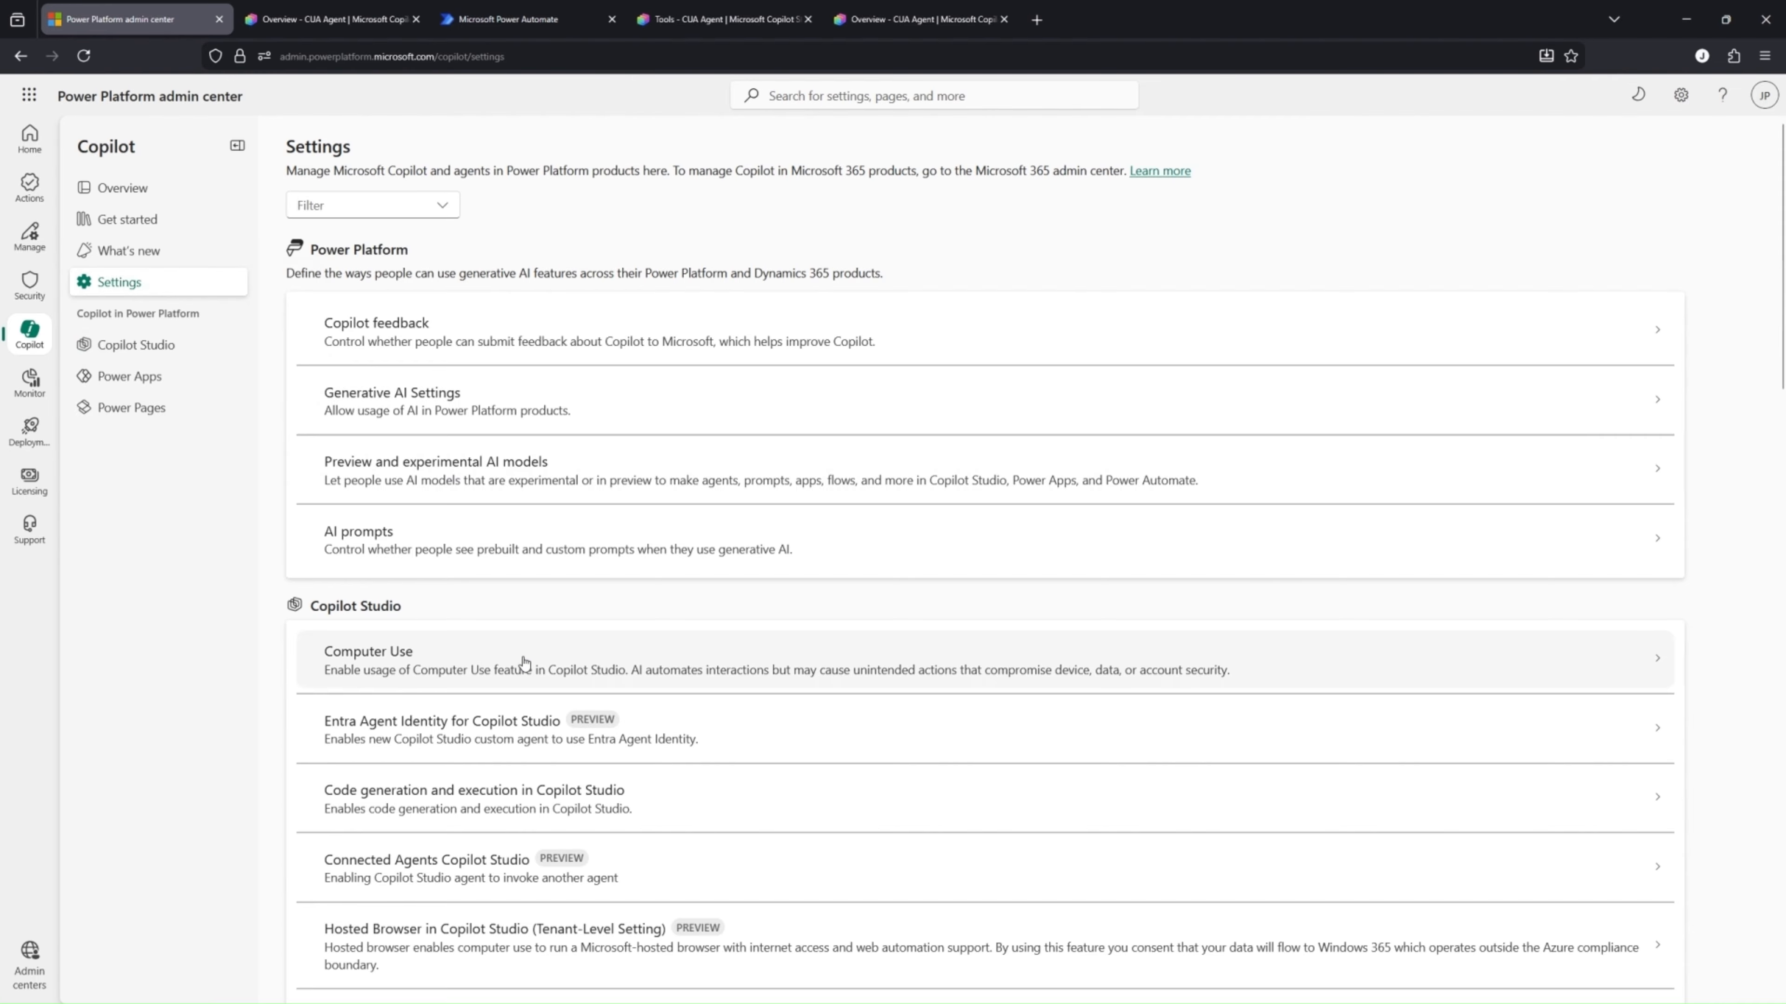
Open the Computer Use setting for the myeai-csdemo environment to review its Computer Use and Cloud PC options
left_click(658, 666)
left_click(1165, 186)
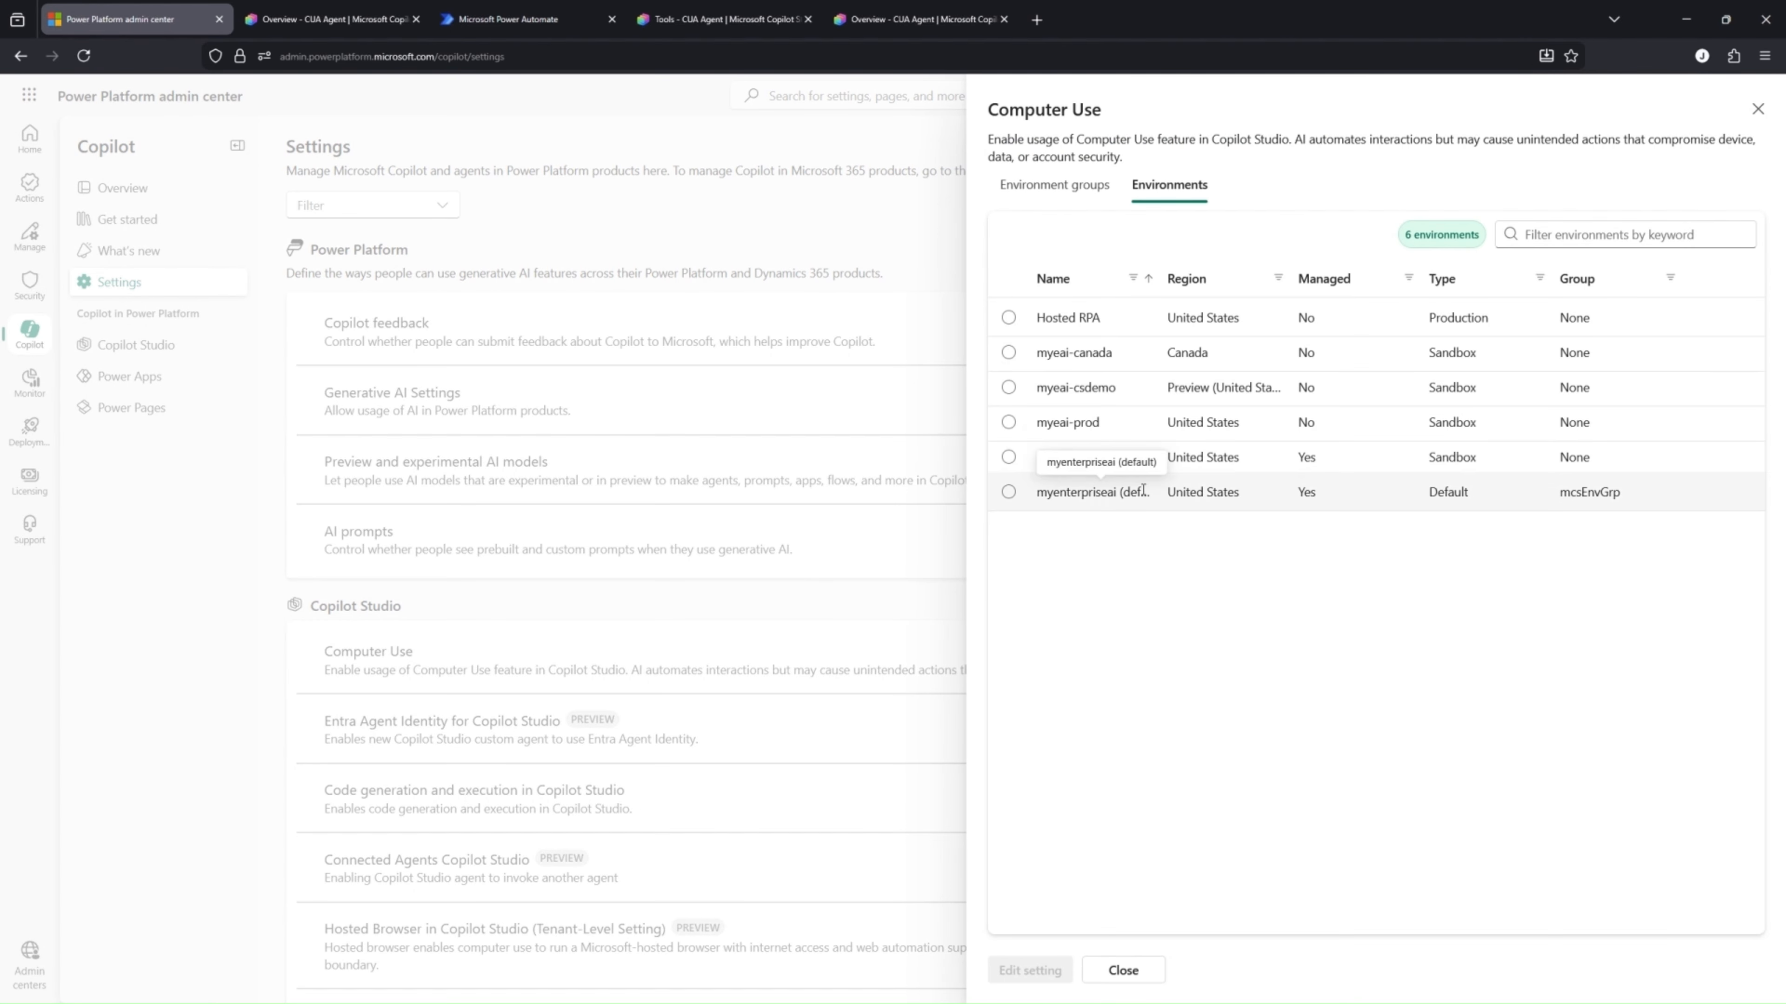
left_click(1008, 422)
left_click(1008, 387)
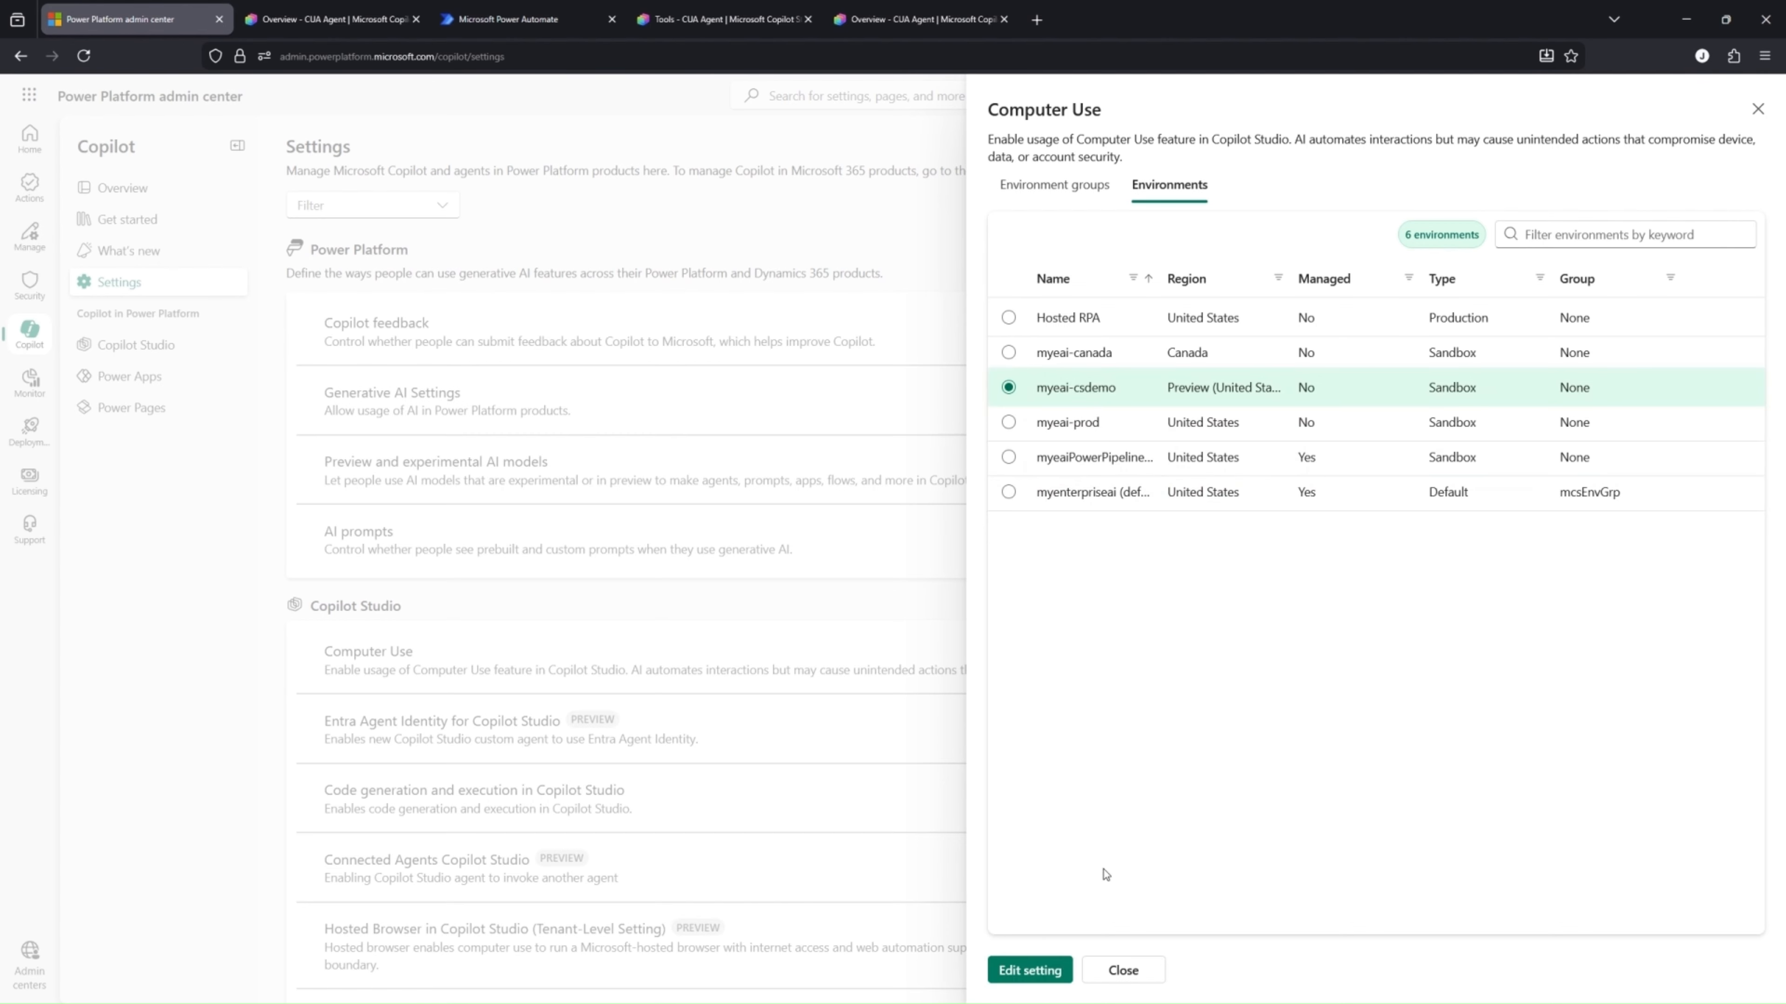
left_click(1050, 971)
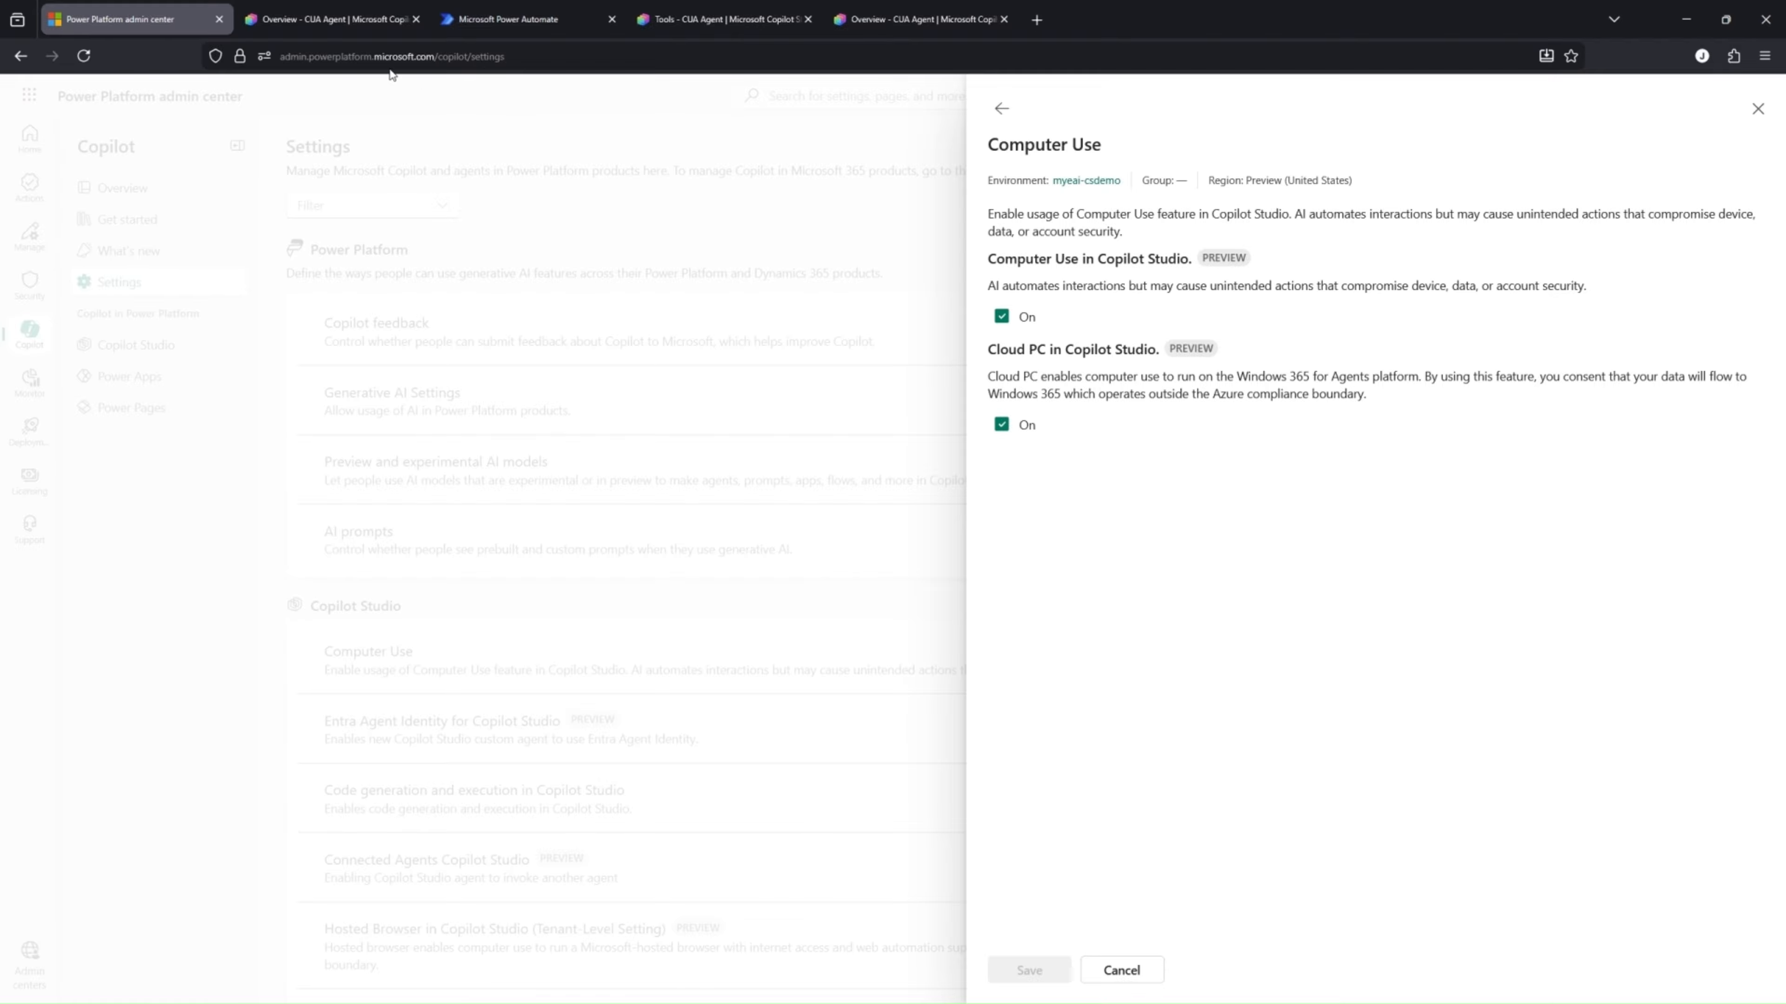
Switch to the CUA Agent in Copilot Studio, cancel the new computer use tool, and open the existing cua - Get Weather tool
left_click(353, 26)
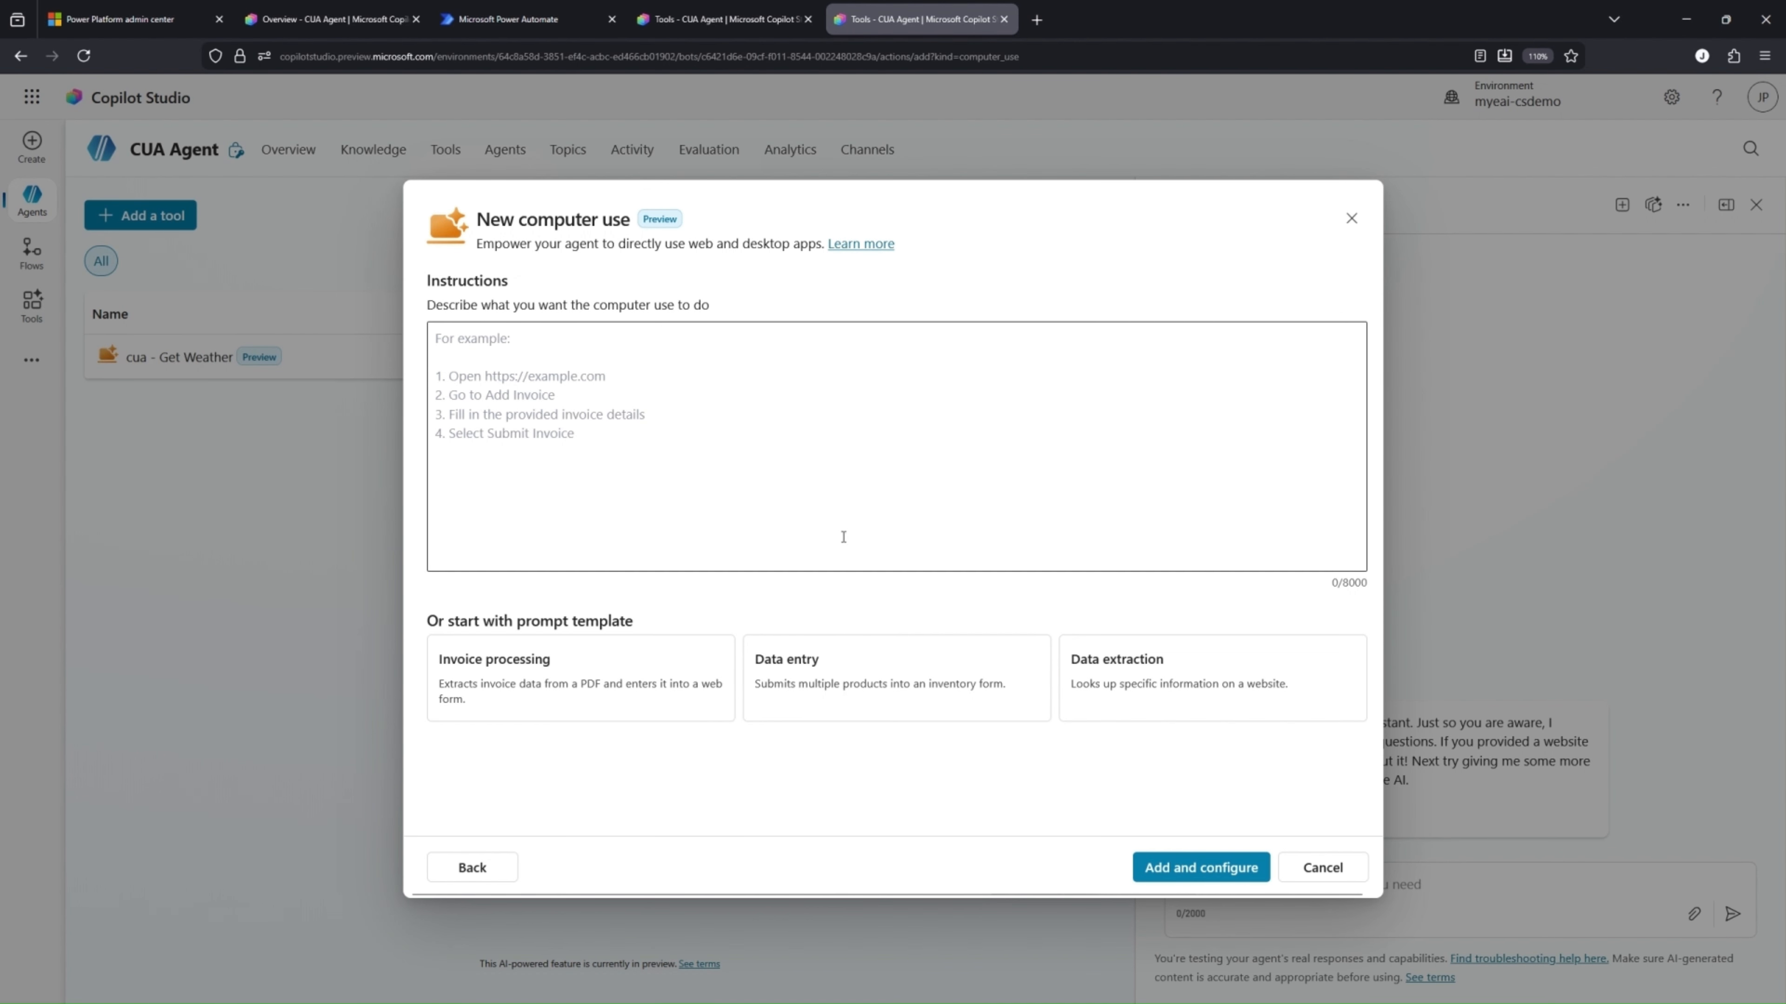
left_click(1320, 873)
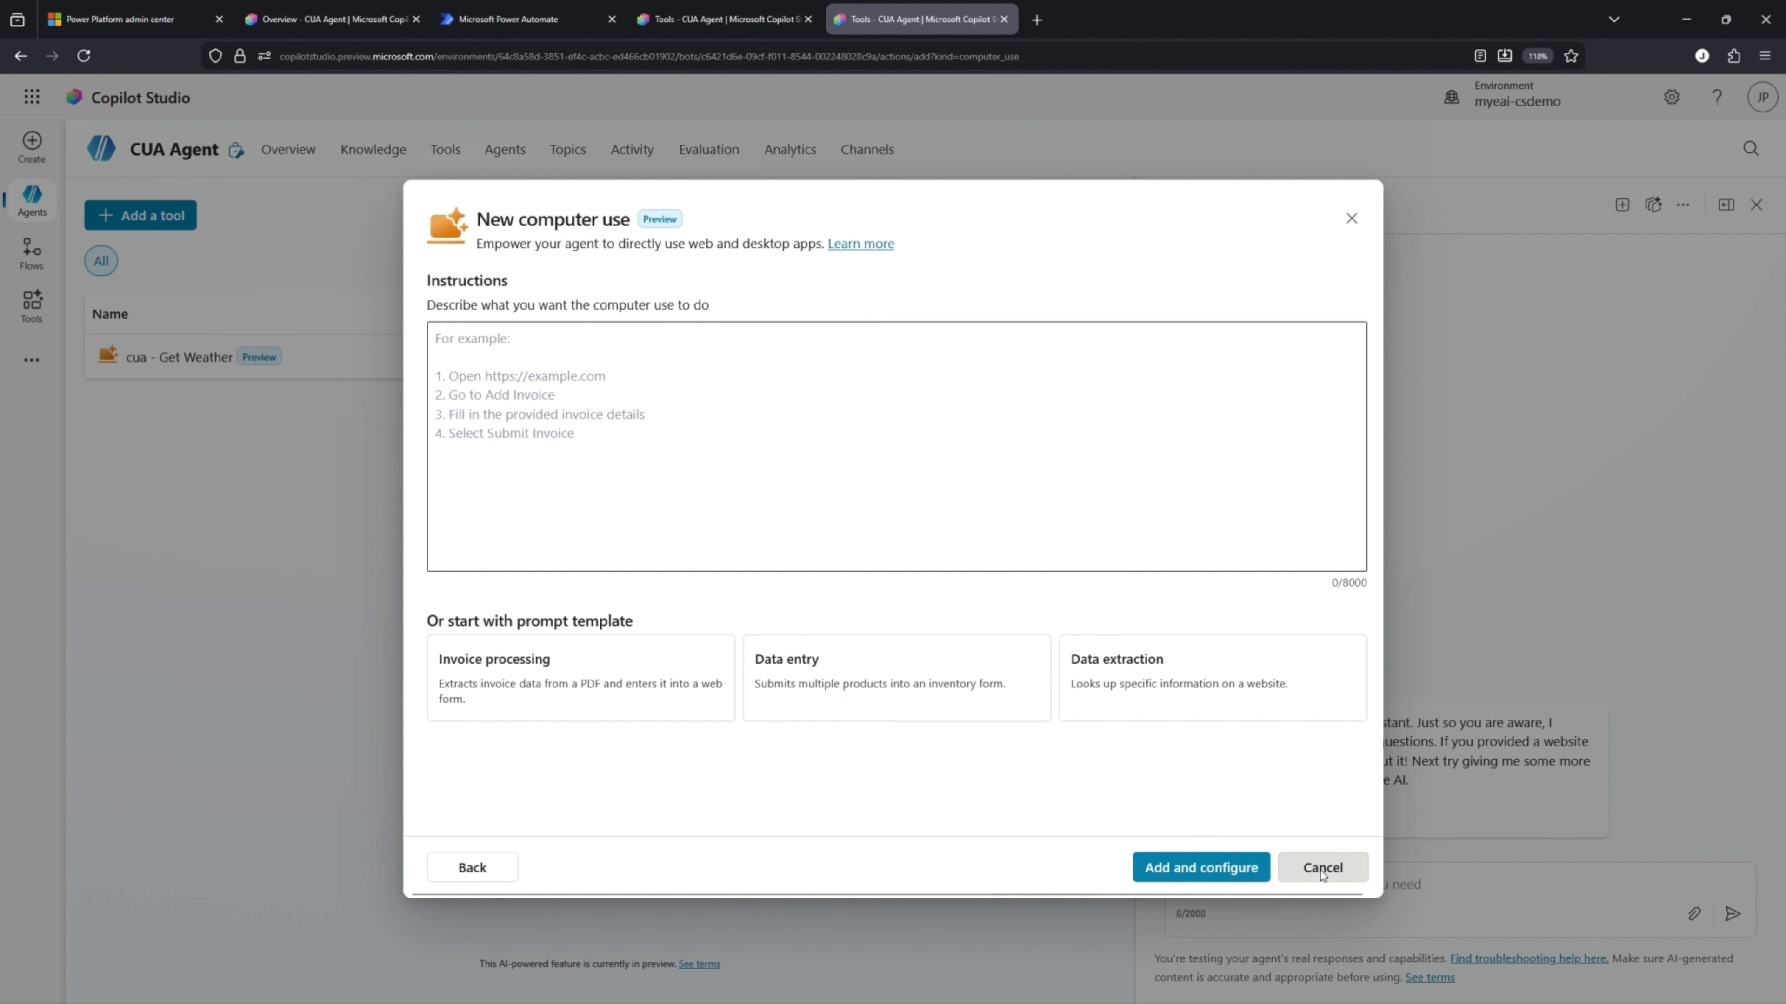
left_click(997, 587)
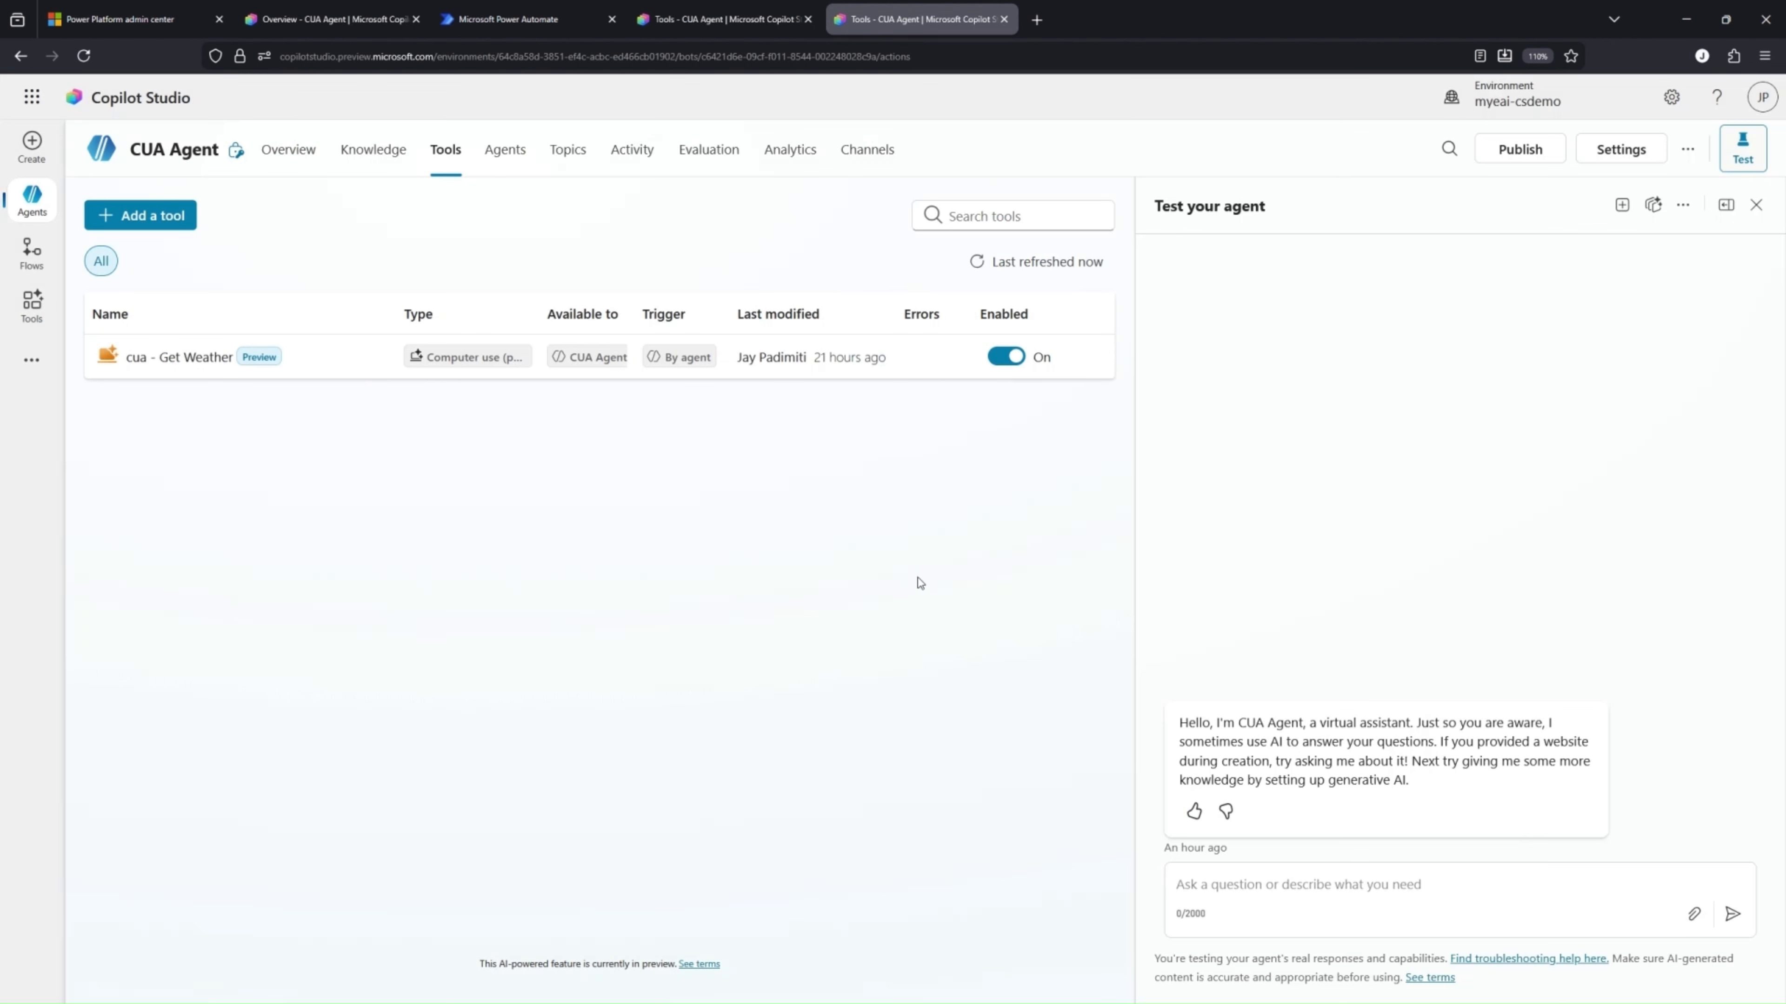
left_click(184, 357)
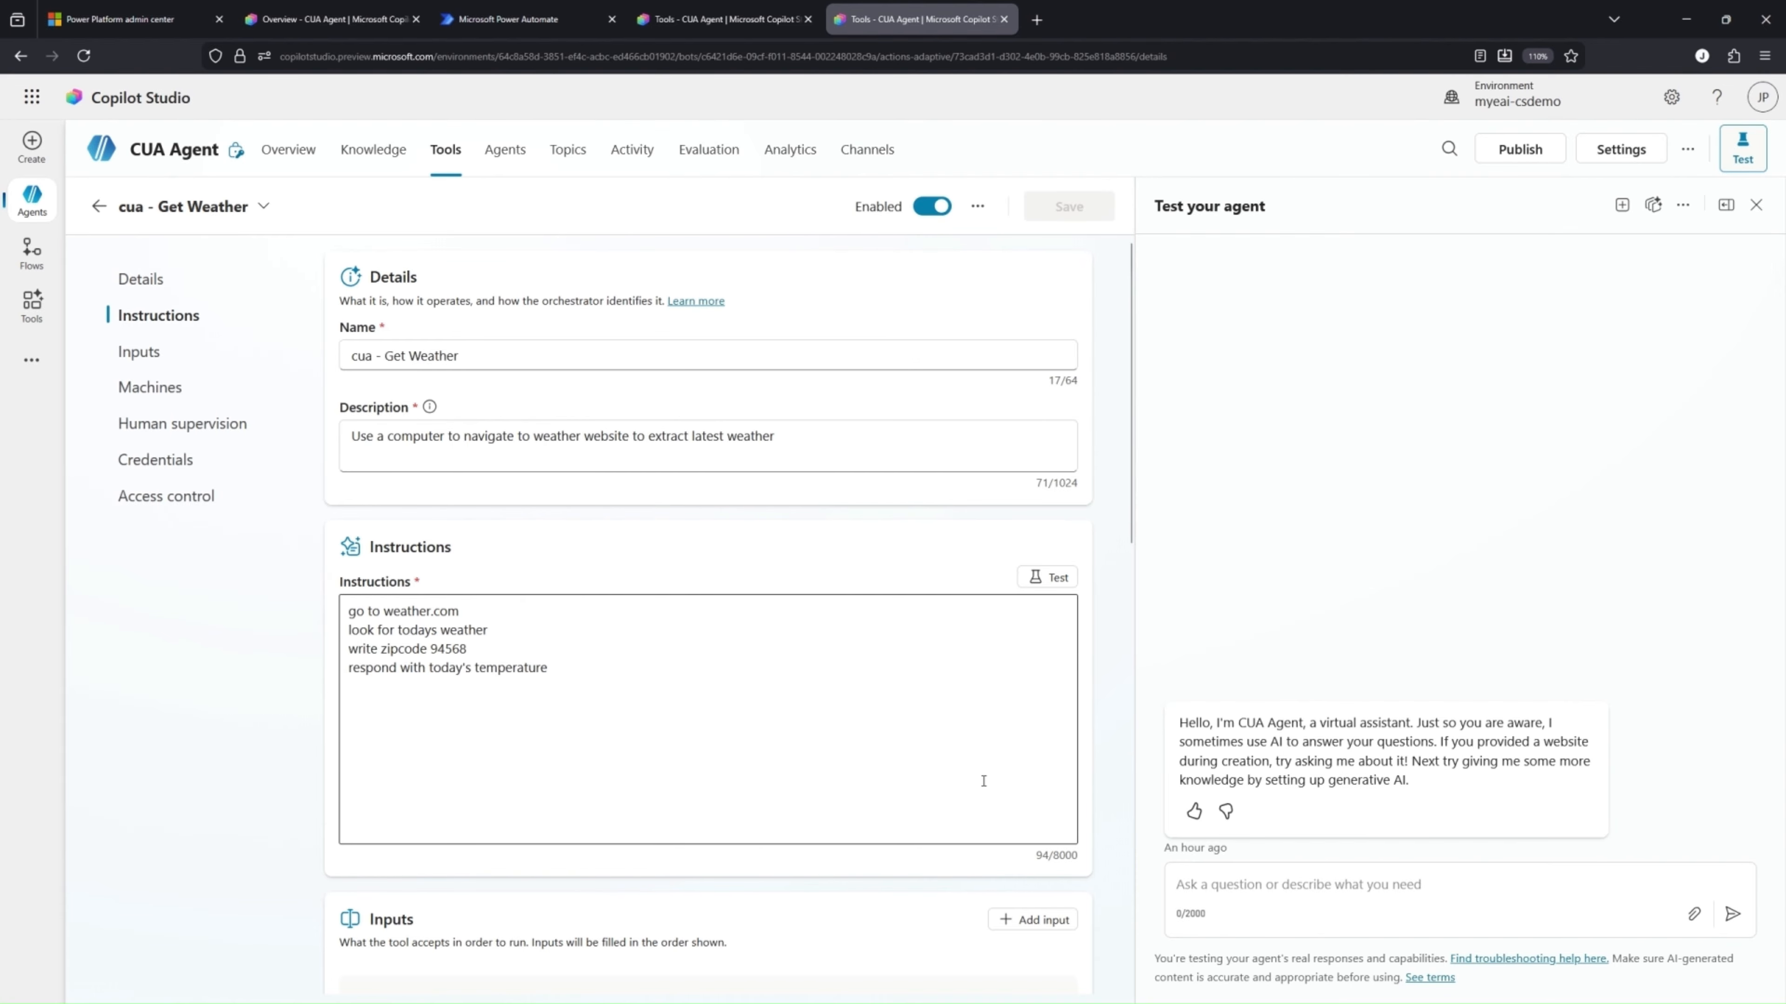
Start adding a new Cloud PC pool as the tool's machine and name it cua-cpc-pool-2
scroll(1103, 776, "down", 7)
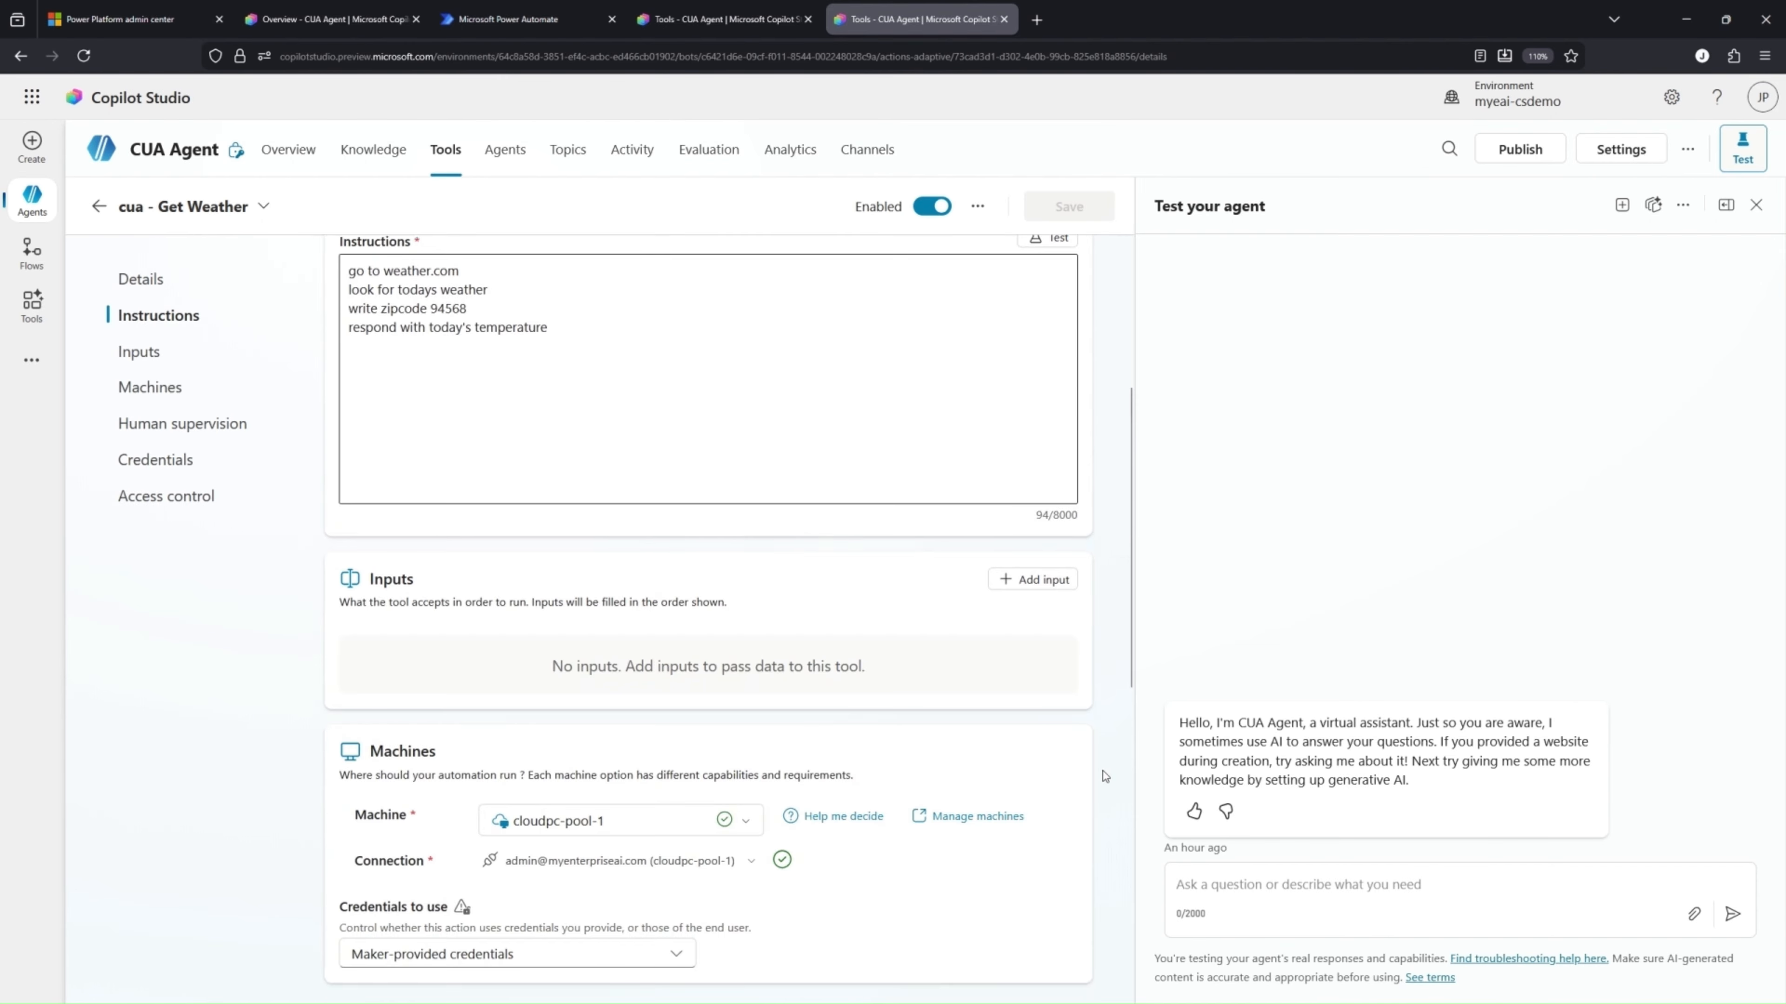
scroll(1103, 776, "down", 3)
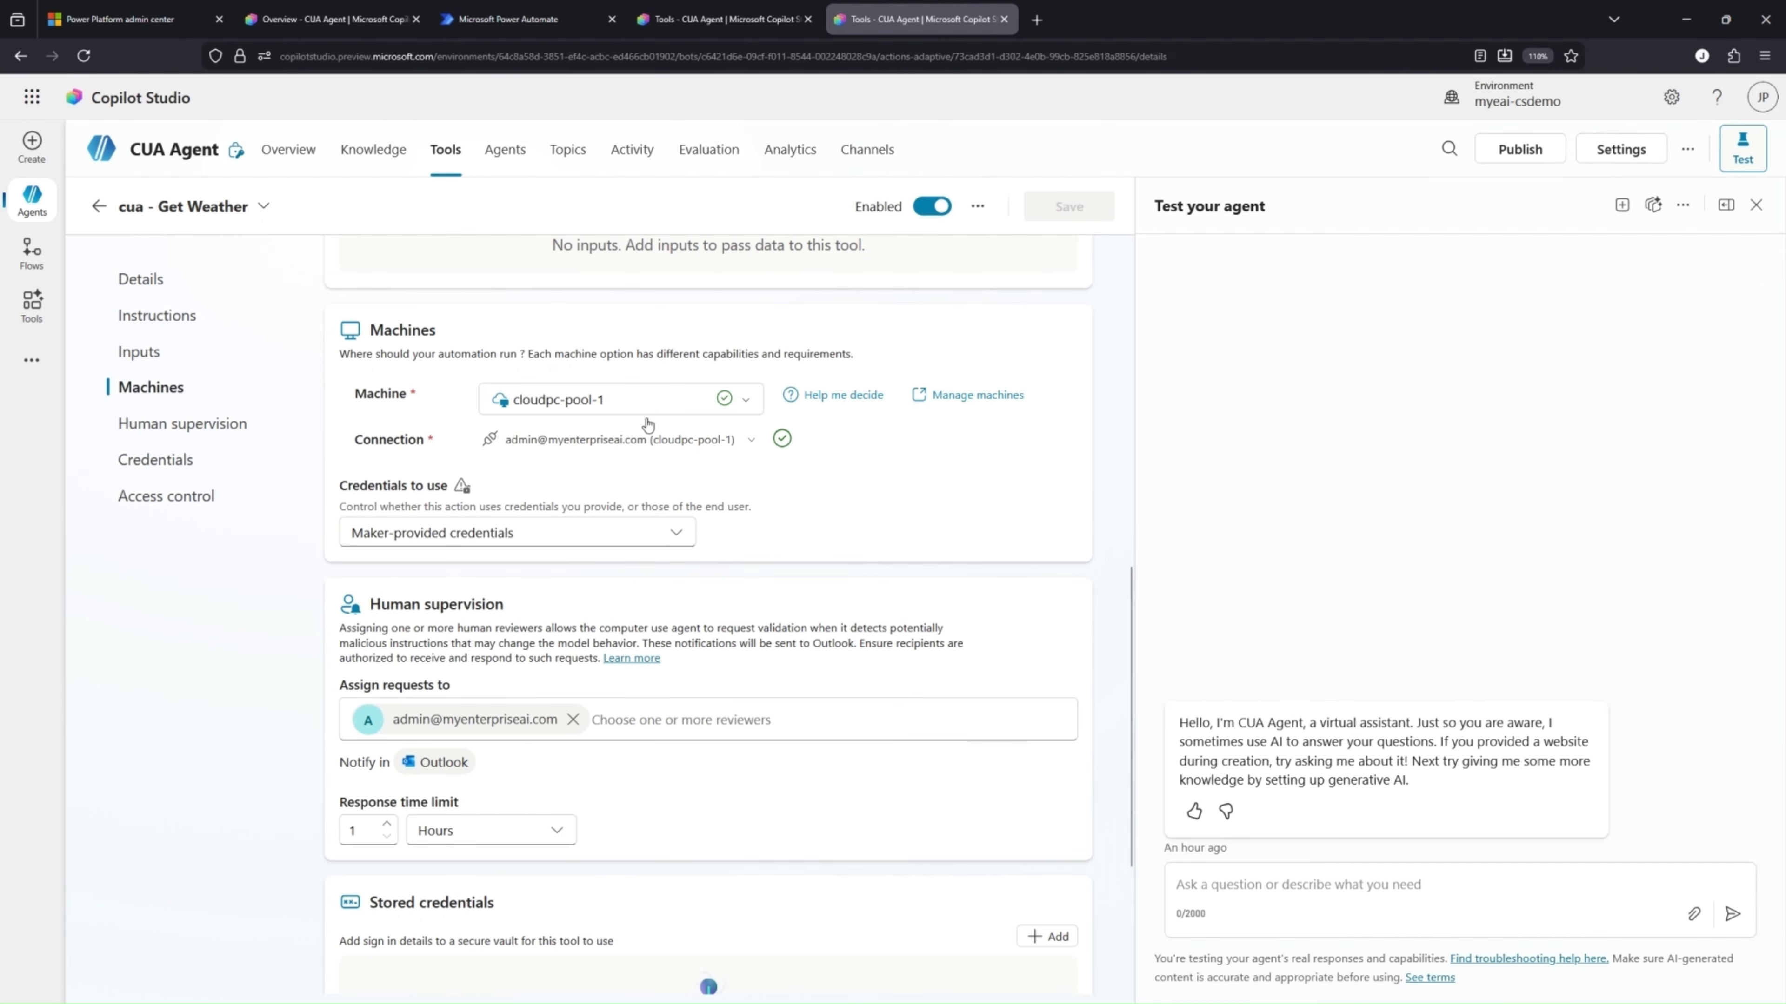
left_click(736, 402)
mouse_move(696, 521)
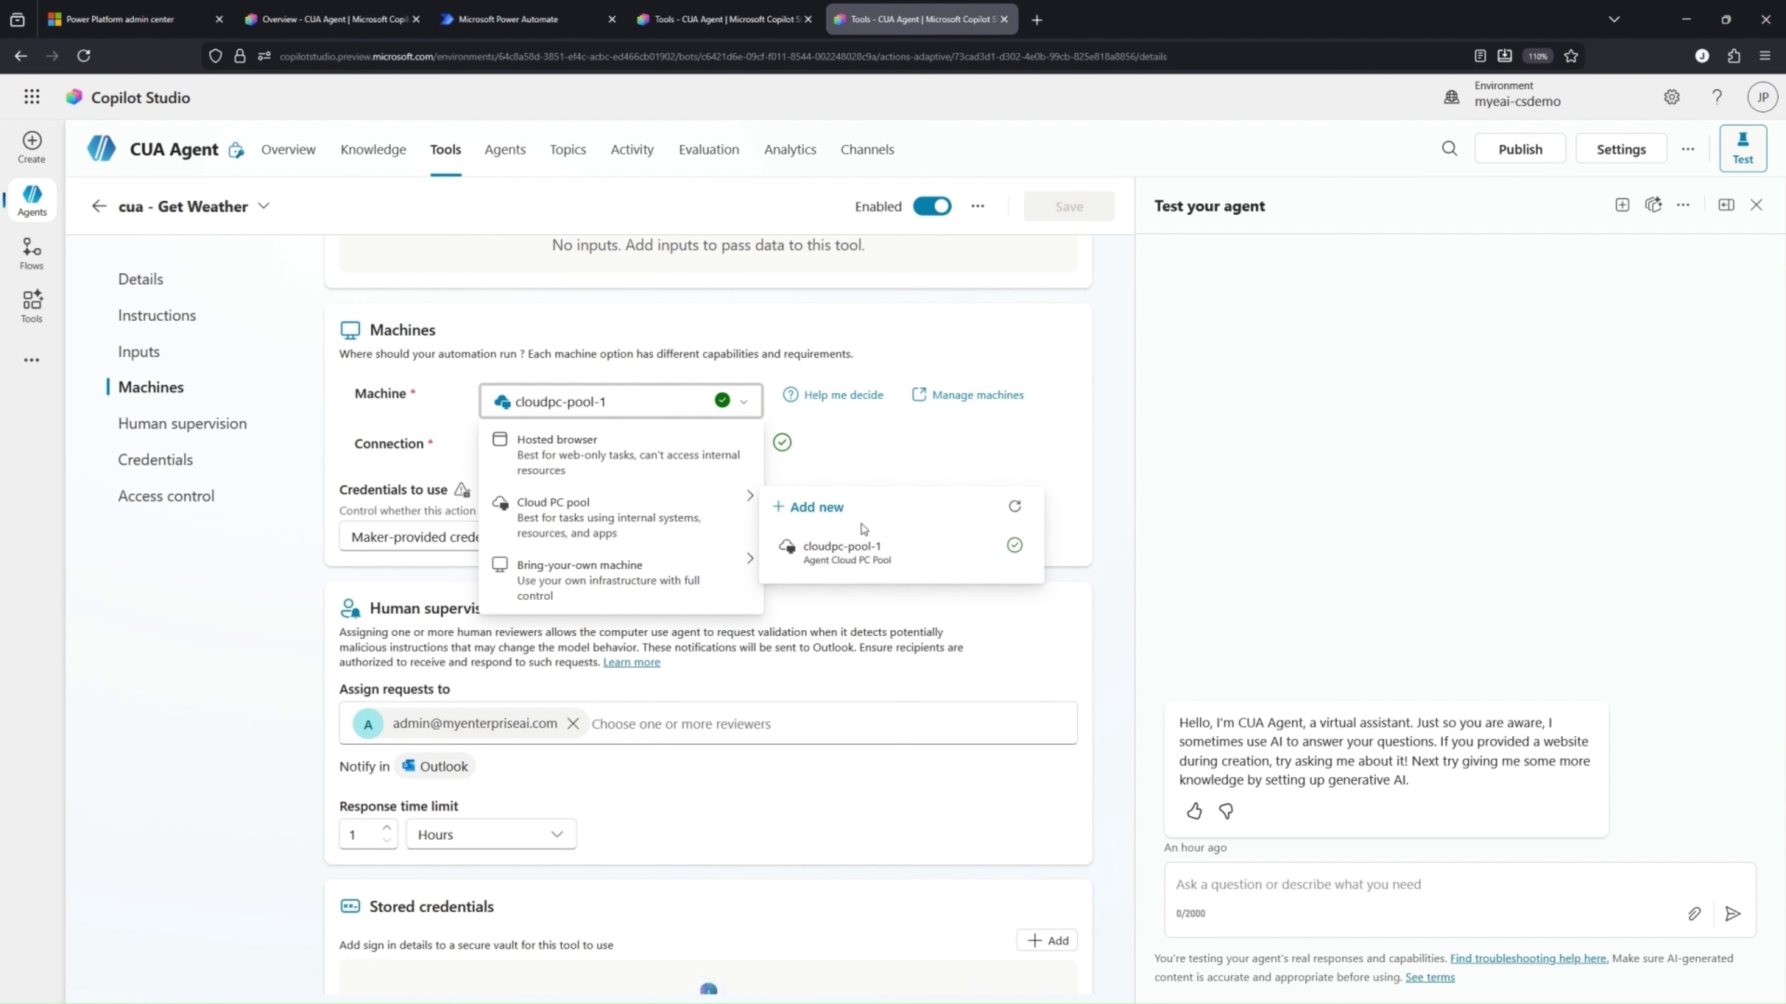
left_click(826, 510)
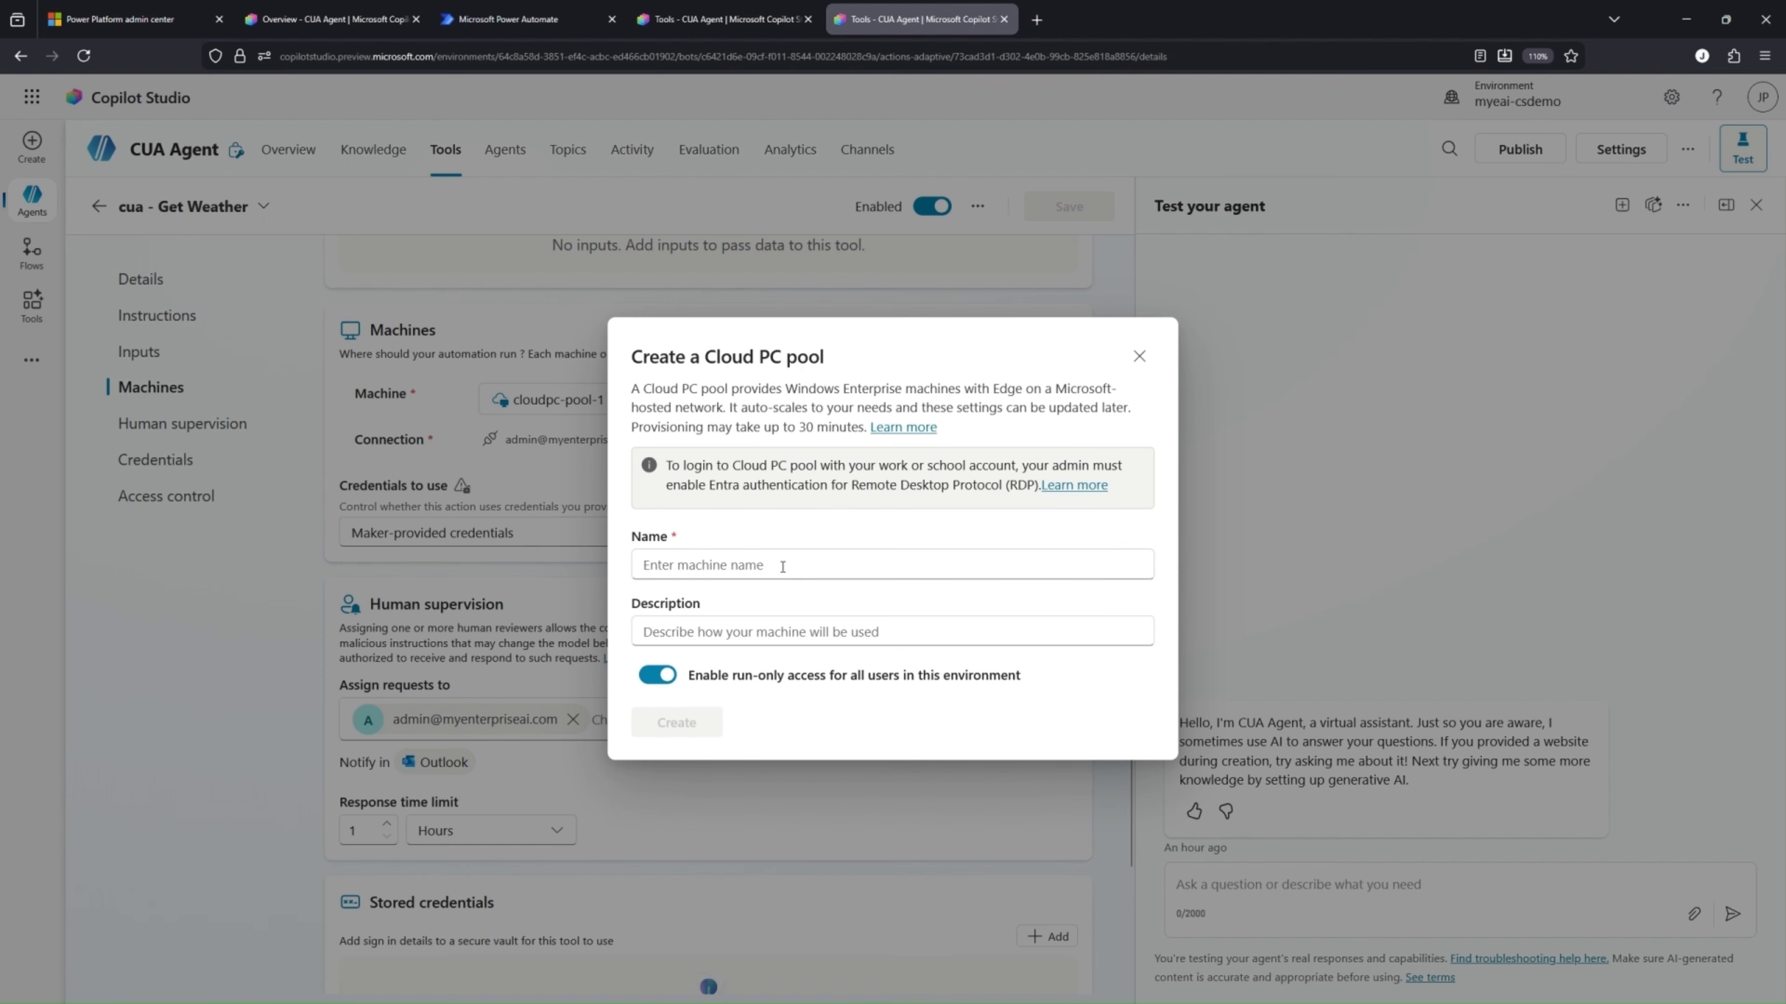
left_click(782, 566)
type("ca")
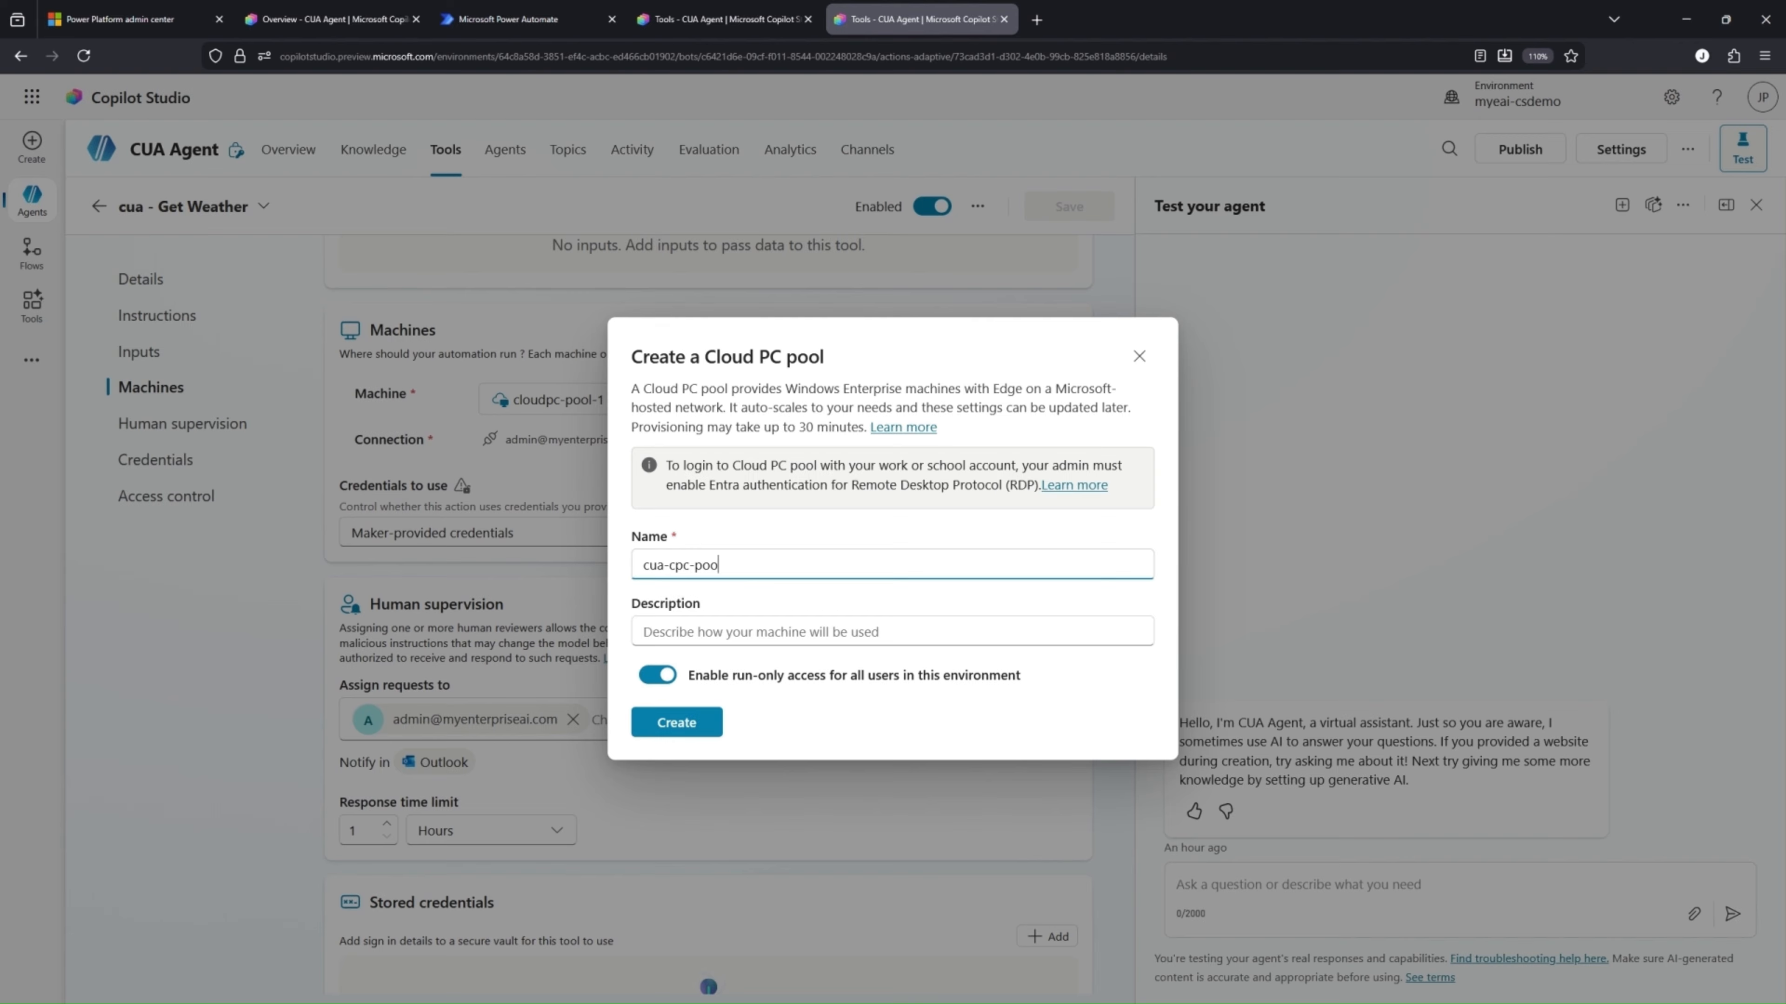
Describe the pool as "CUA pool", disable run-only access for all users in the environment, and create it
left_click(764, 635)
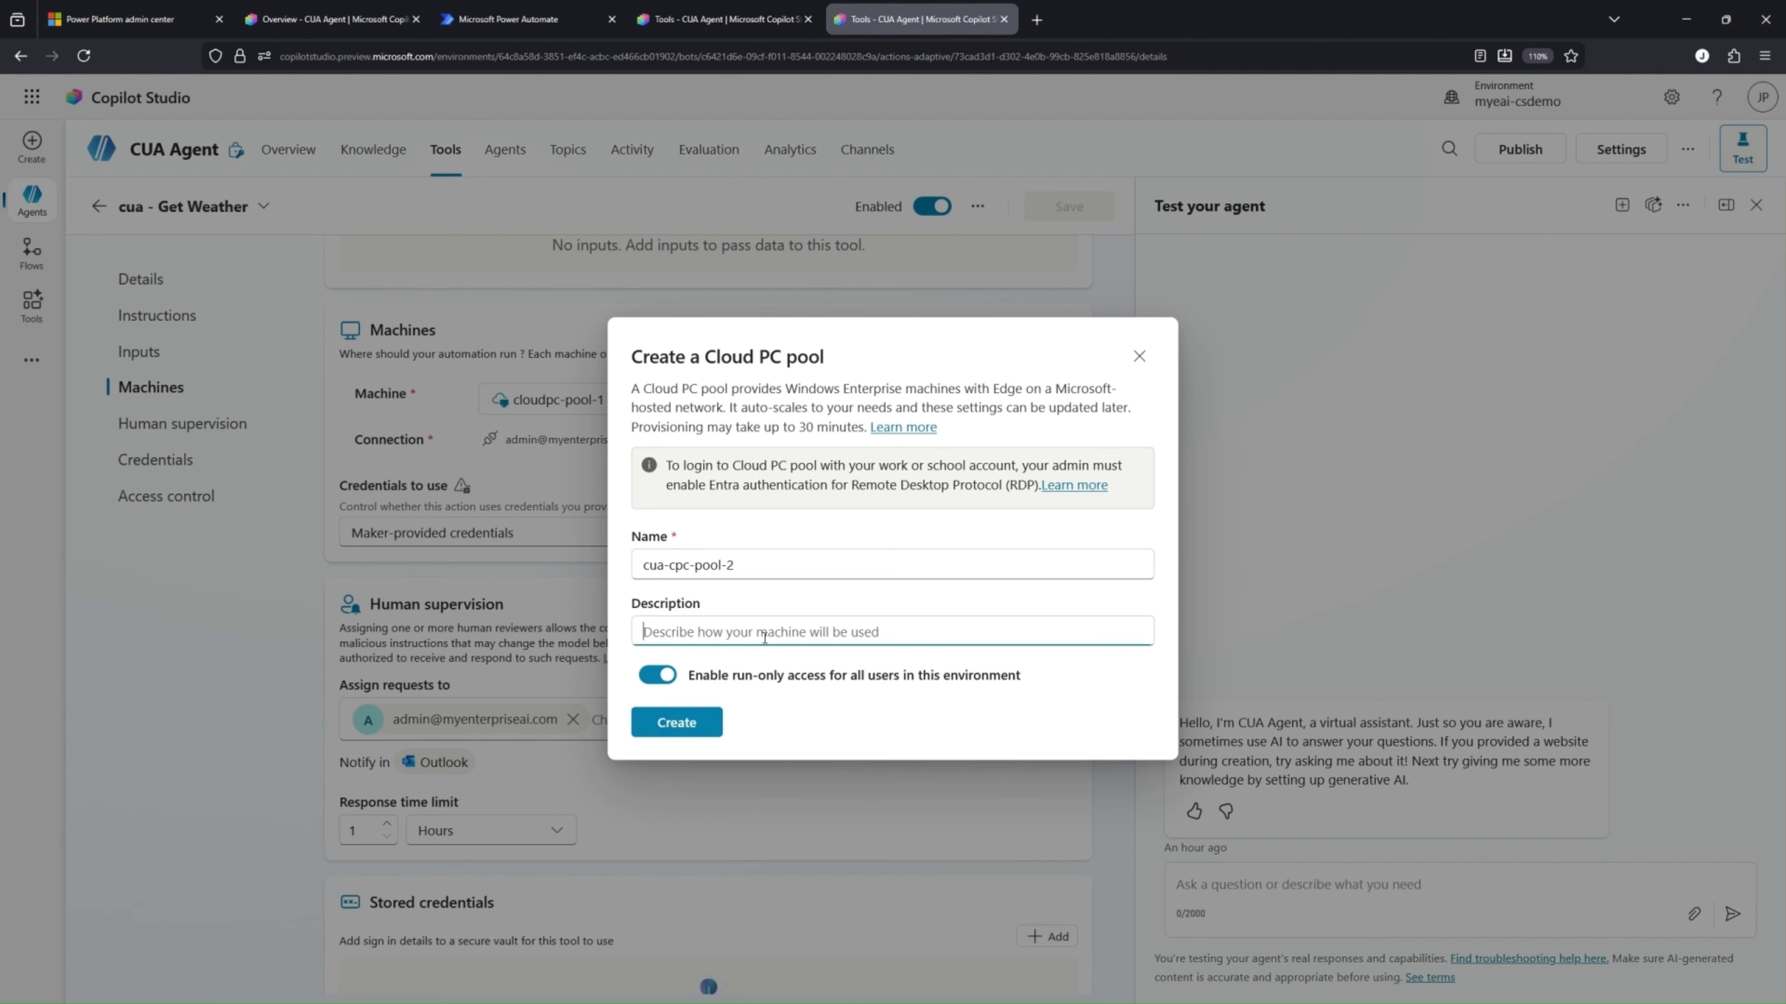
type("cu")
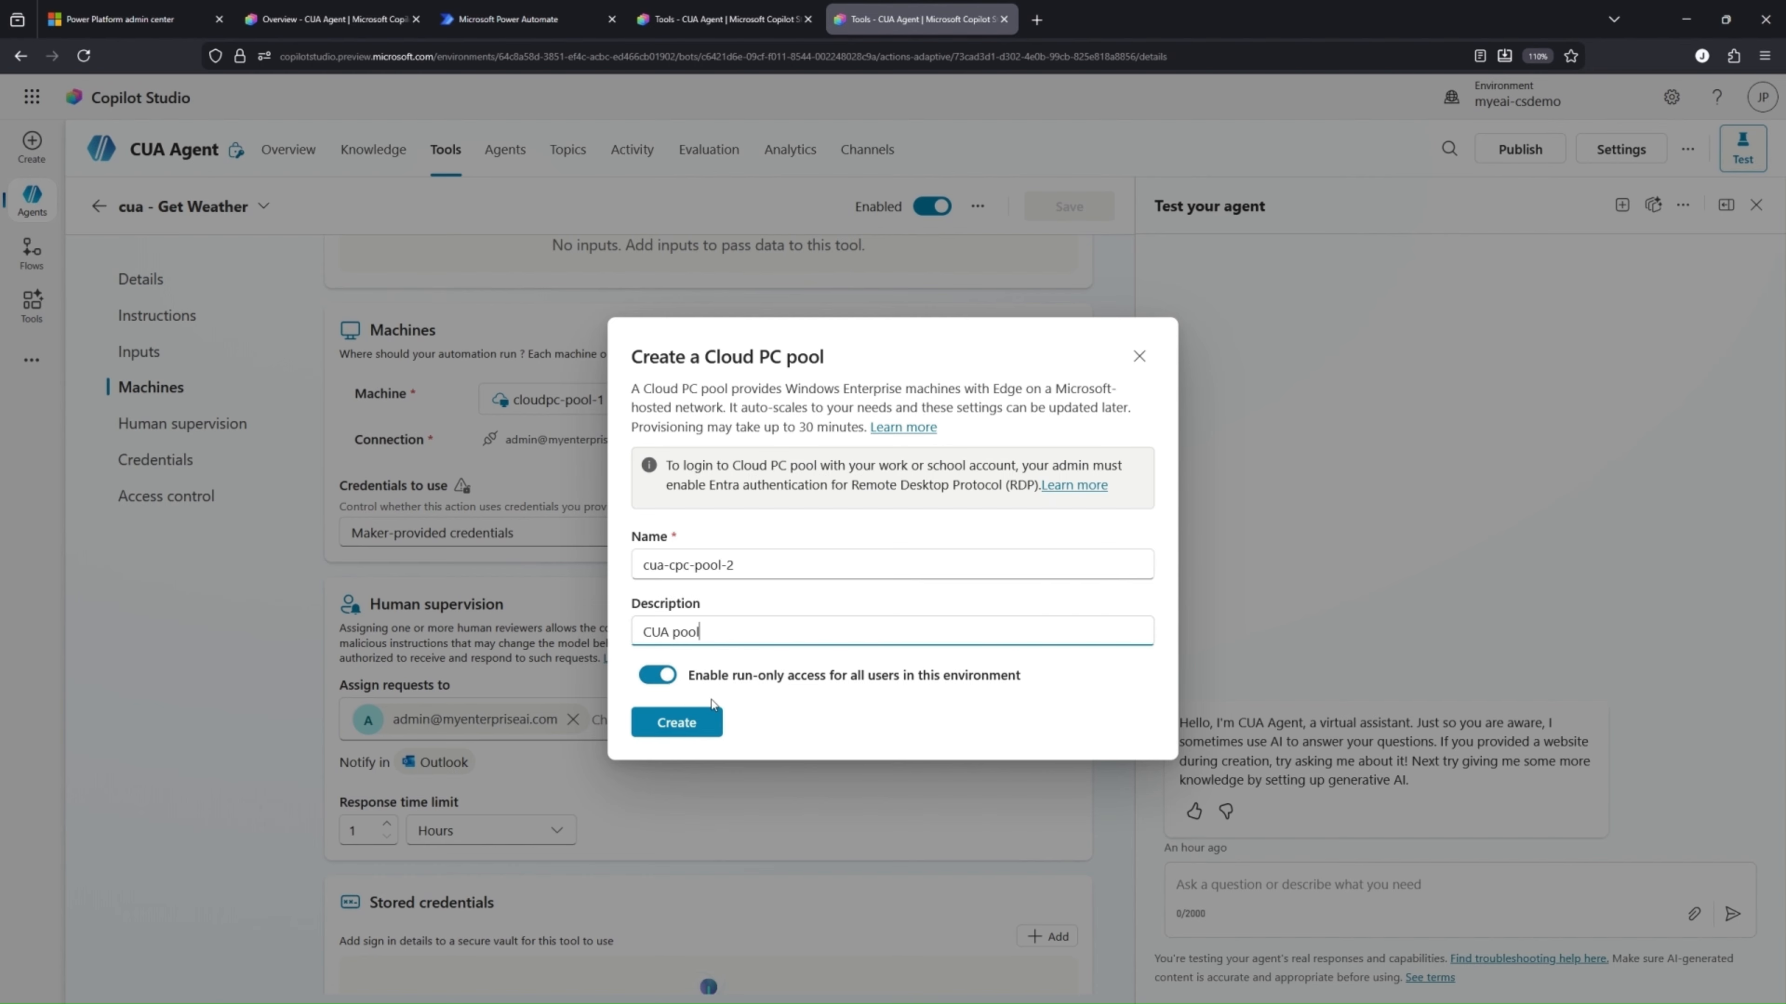
left_click(657, 675)
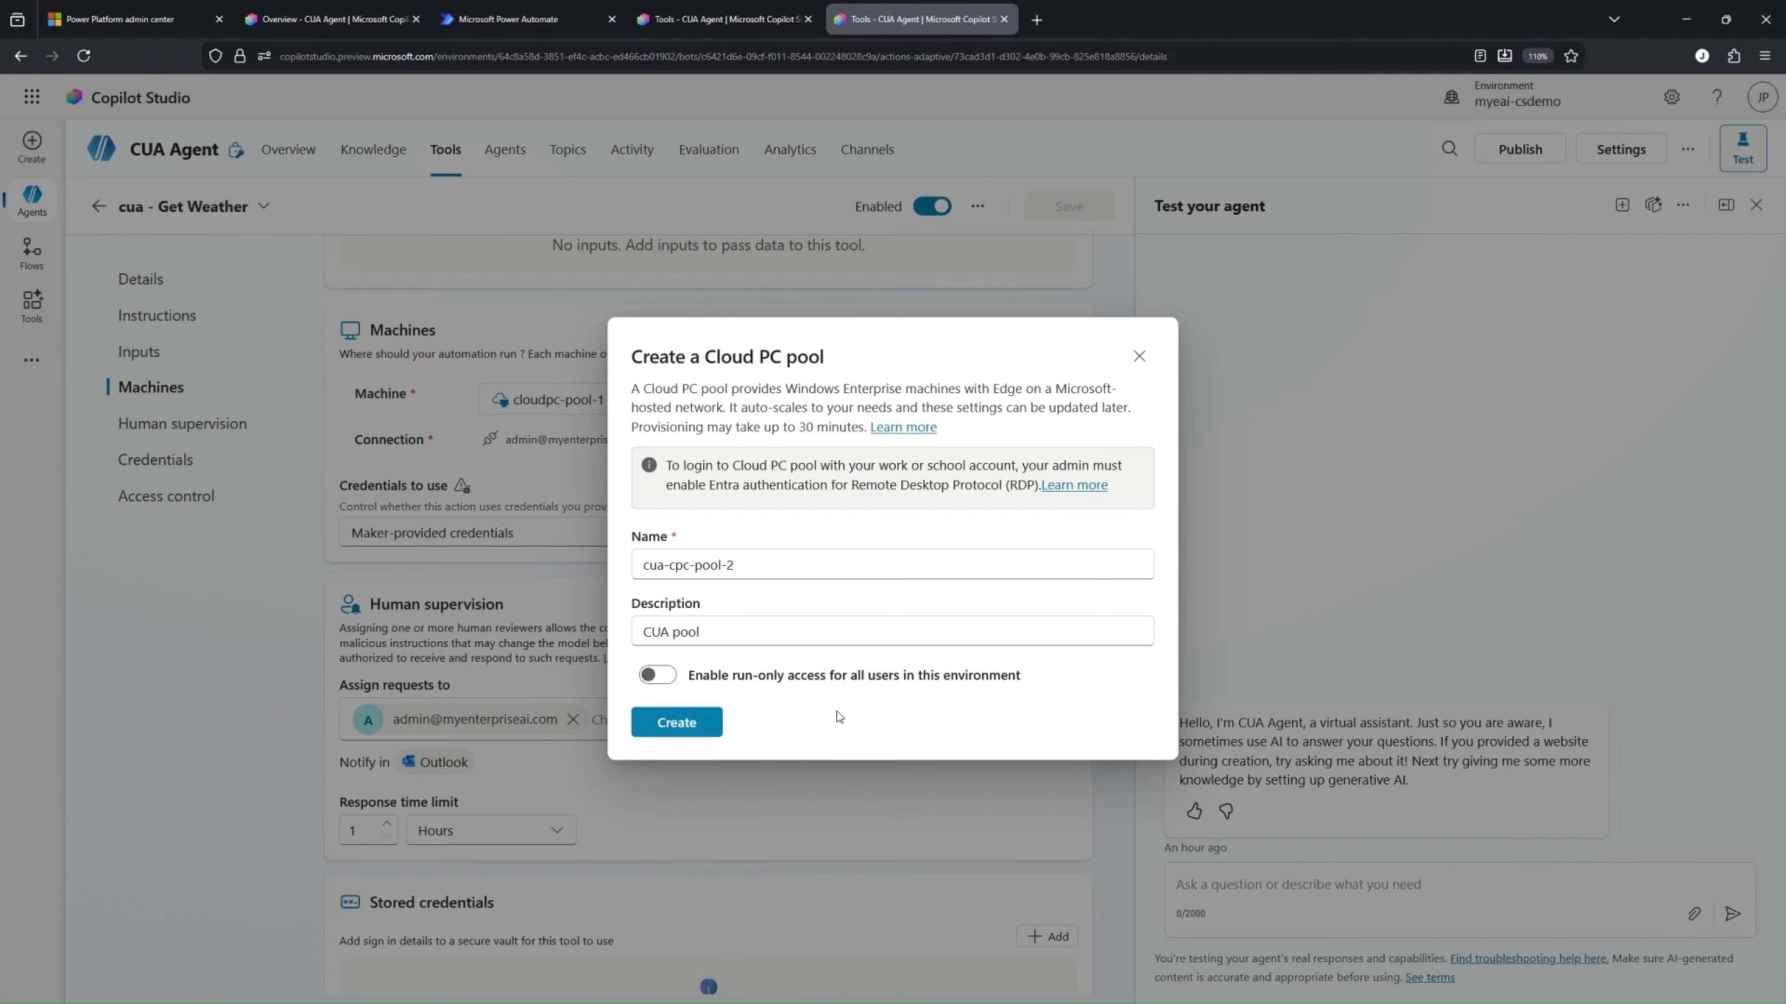
left_click(678, 725)
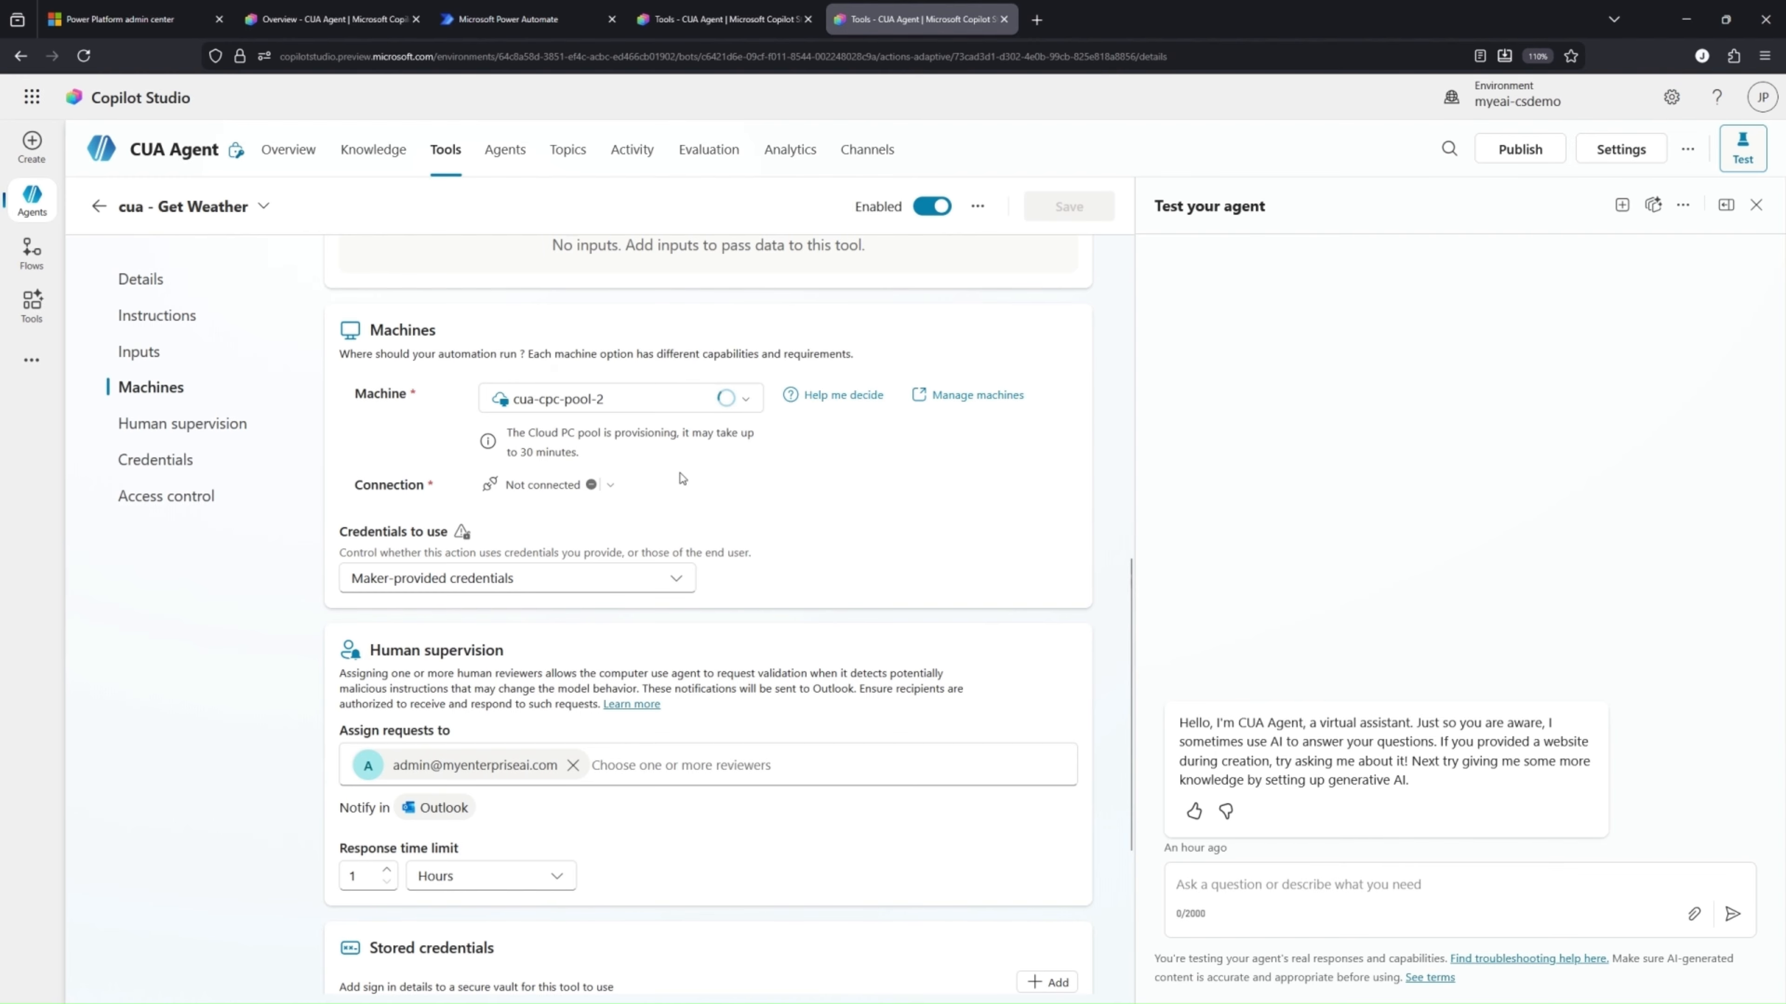
Set the tool's machine to the existing Cloud PC pool cloudpc-pool-1
left_click(751, 402)
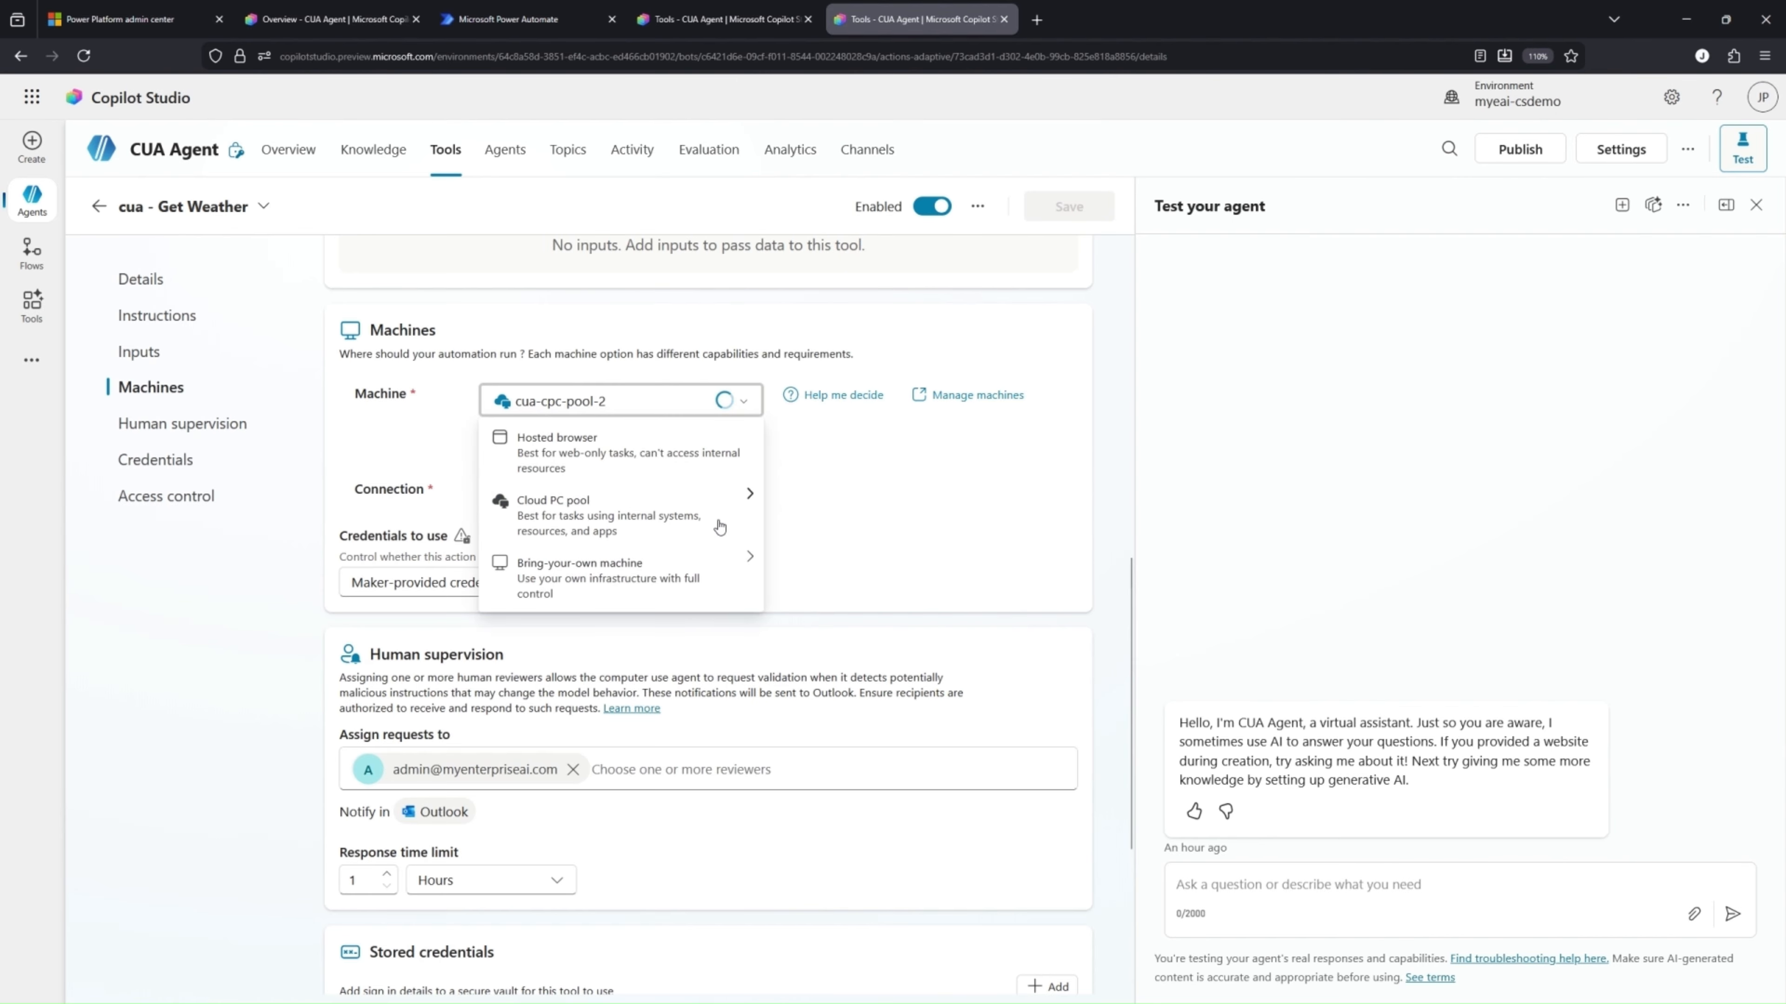
mouse_move(751, 497)
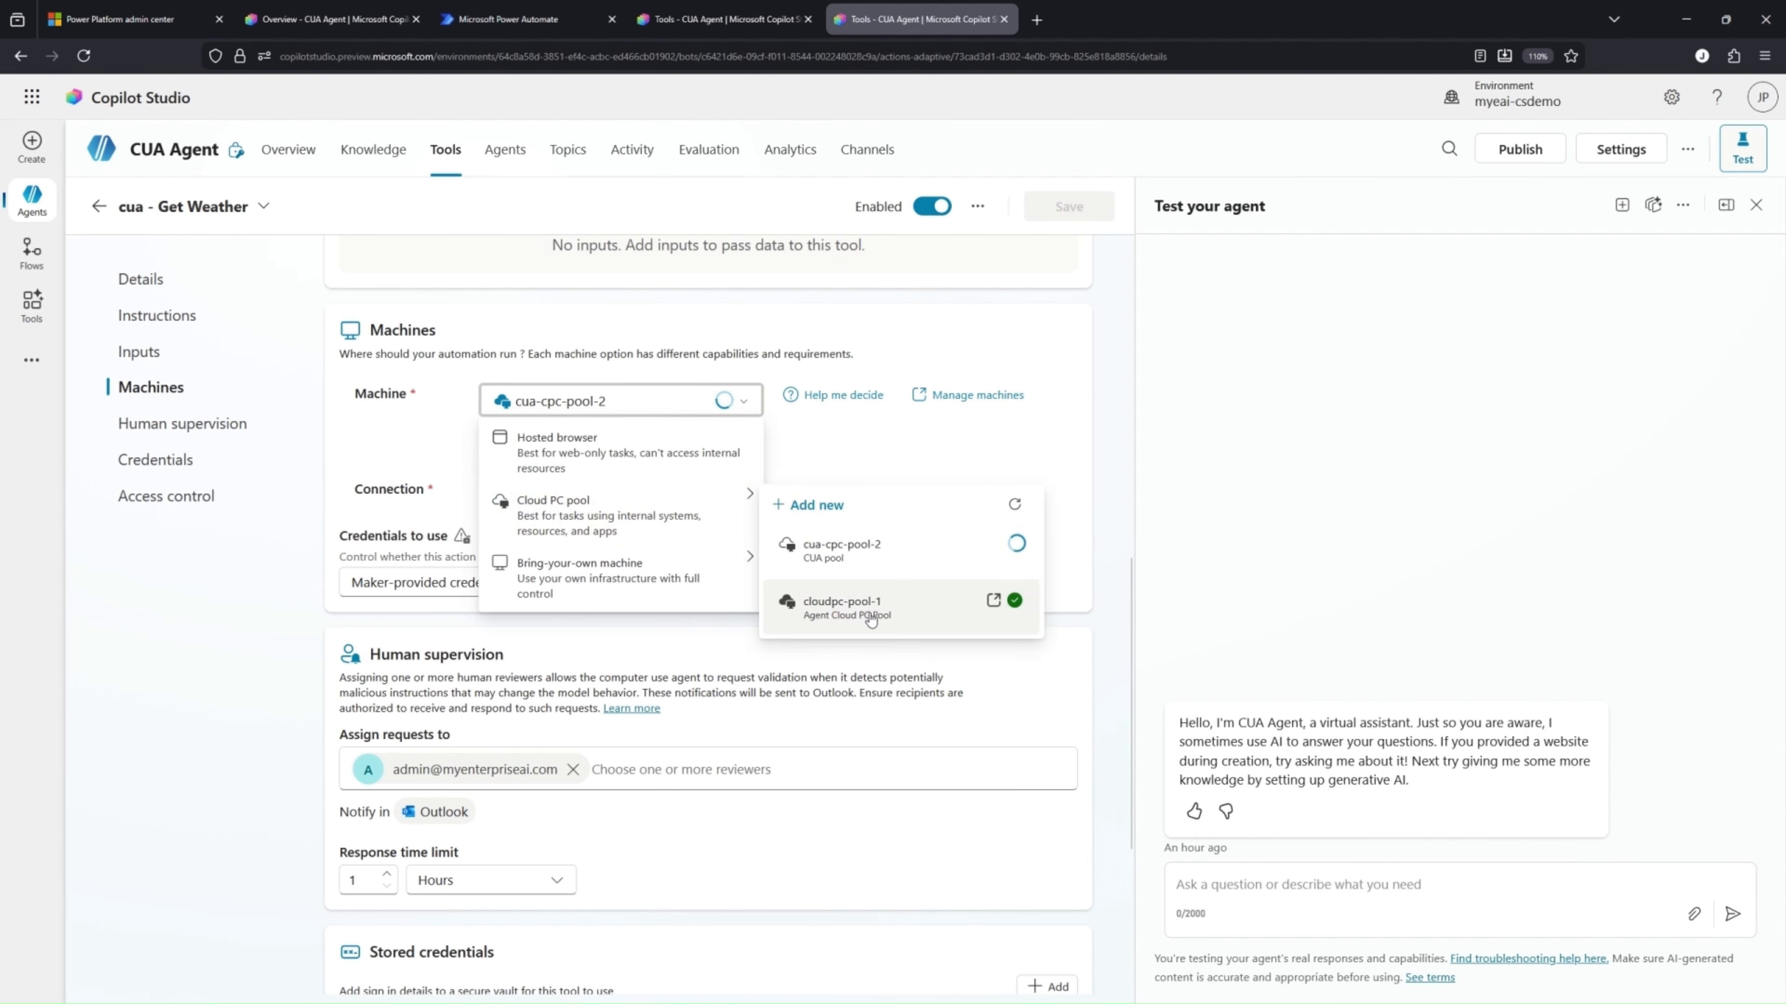
left_click(858, 607)
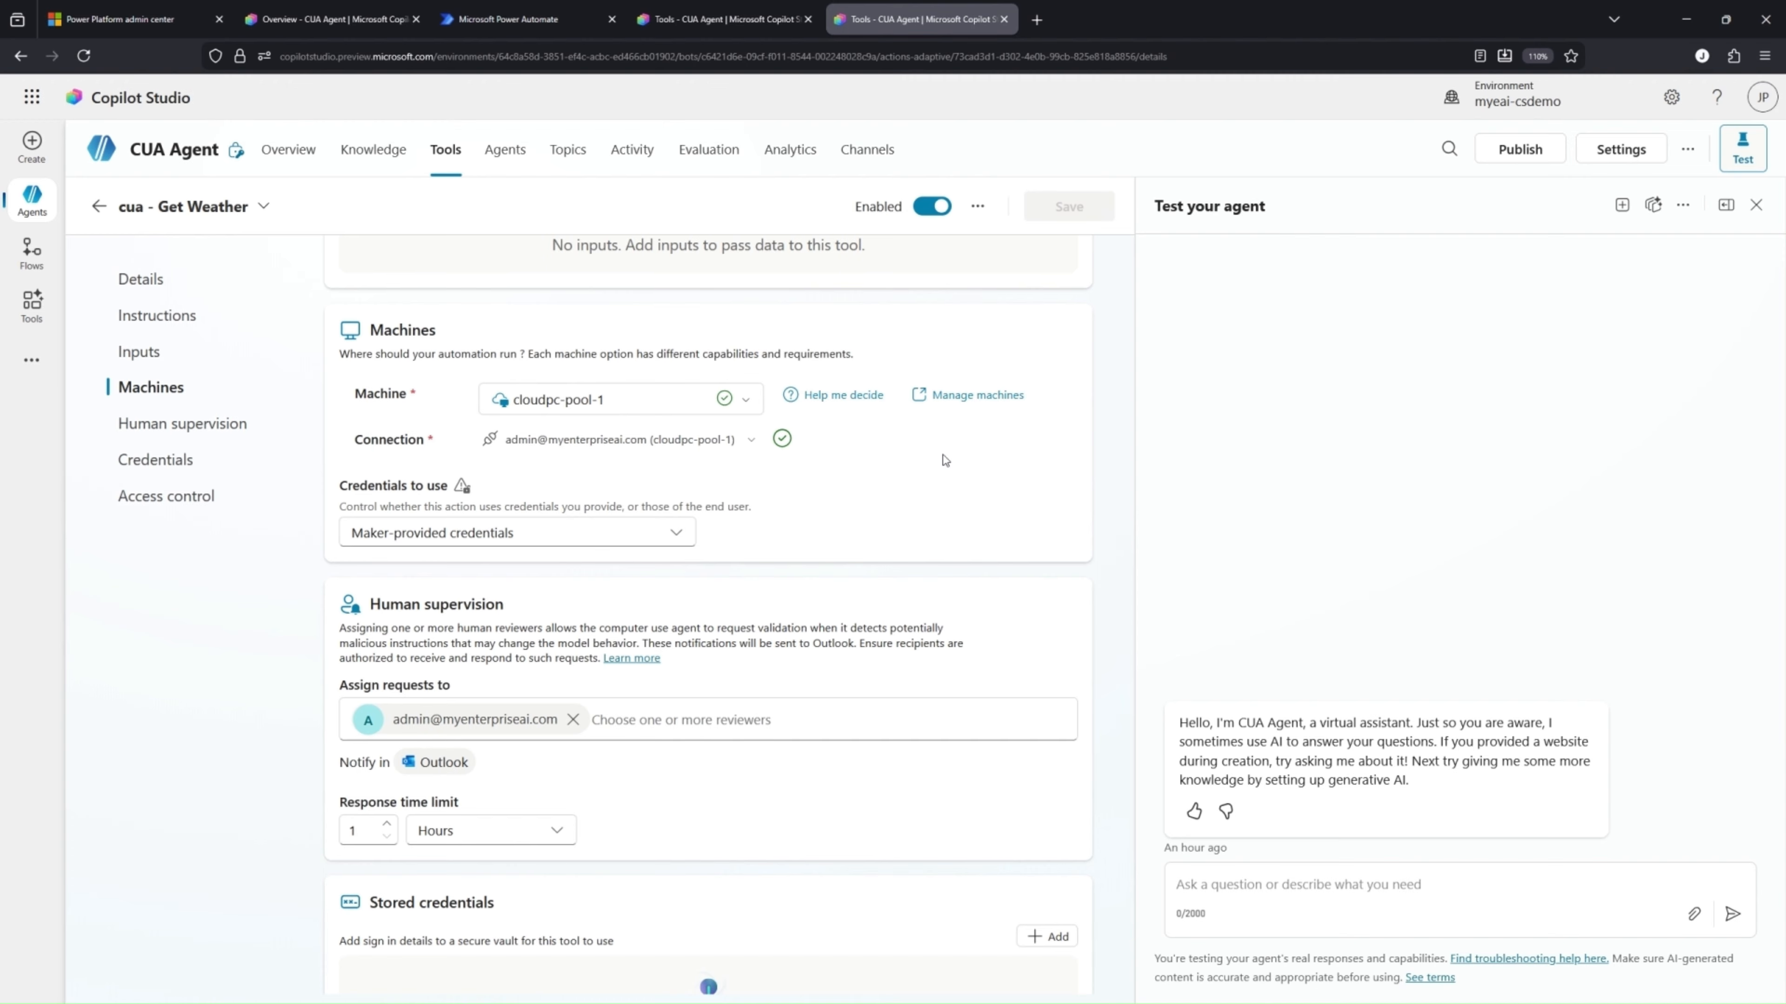
Go to machine management in Power Automate and examine the machine groups list and the details of cloudpc-pool-1
left_click(999, 401)
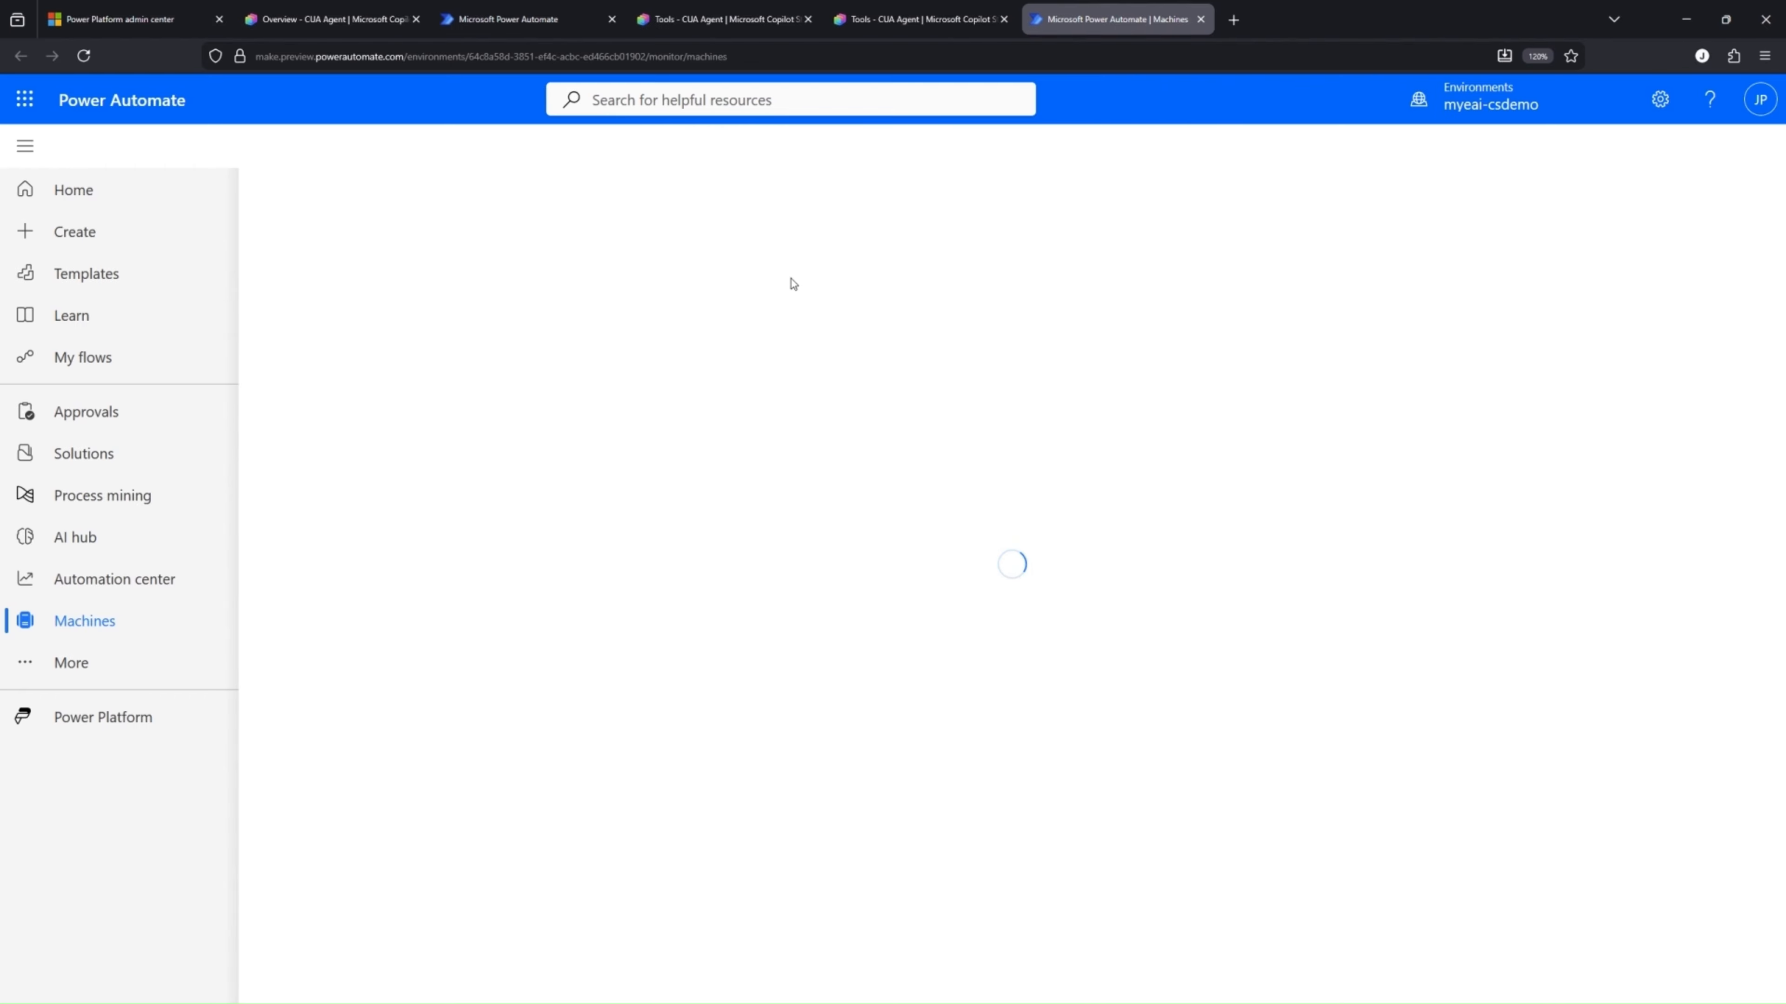
left_click(497, 10)
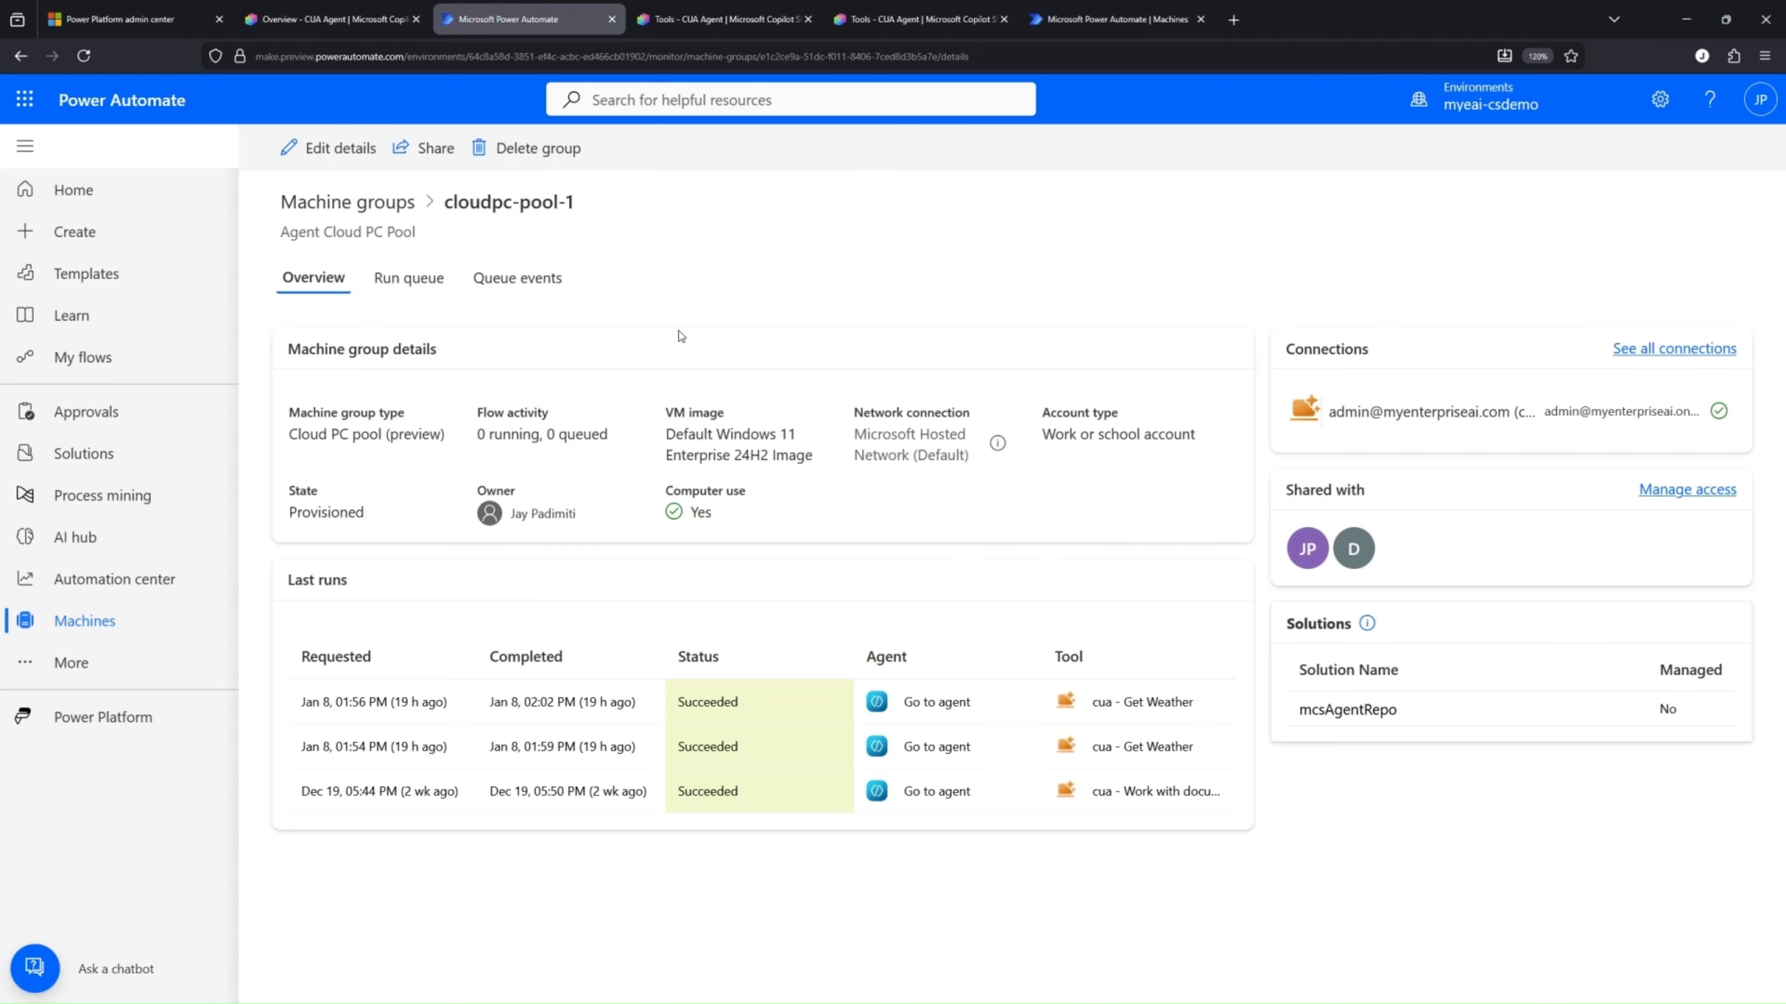
left_click(347, 202)
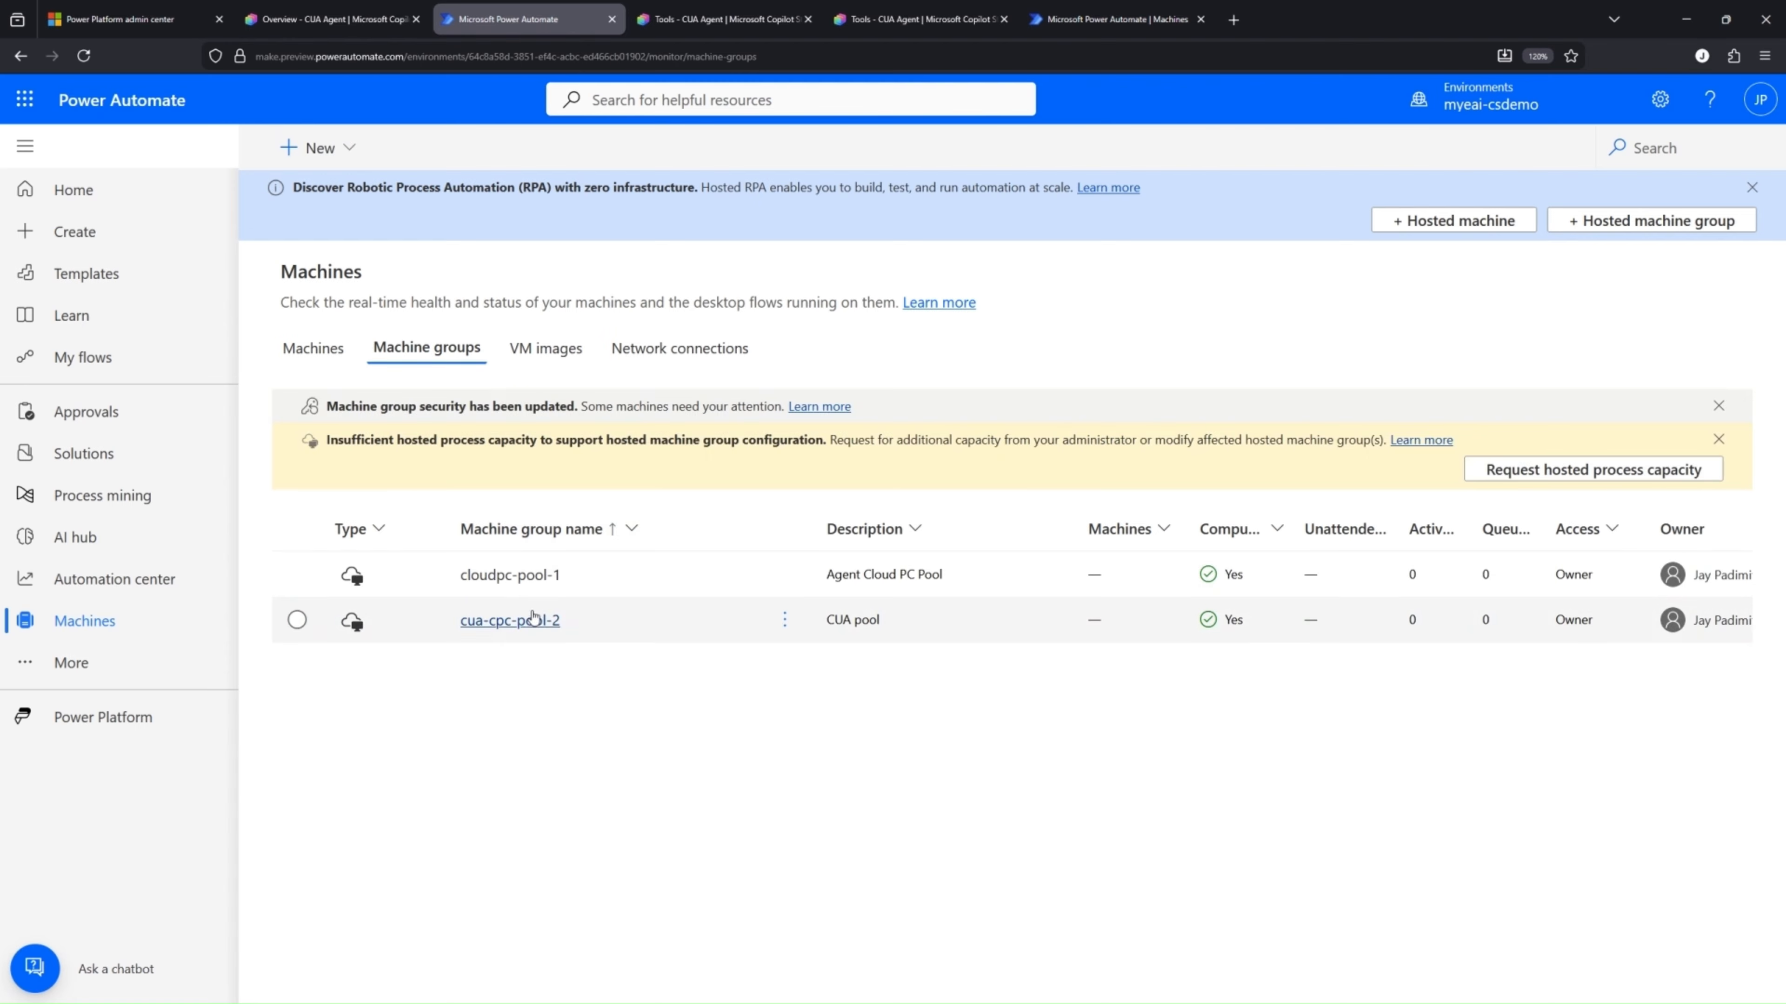
left_click(513, 575)
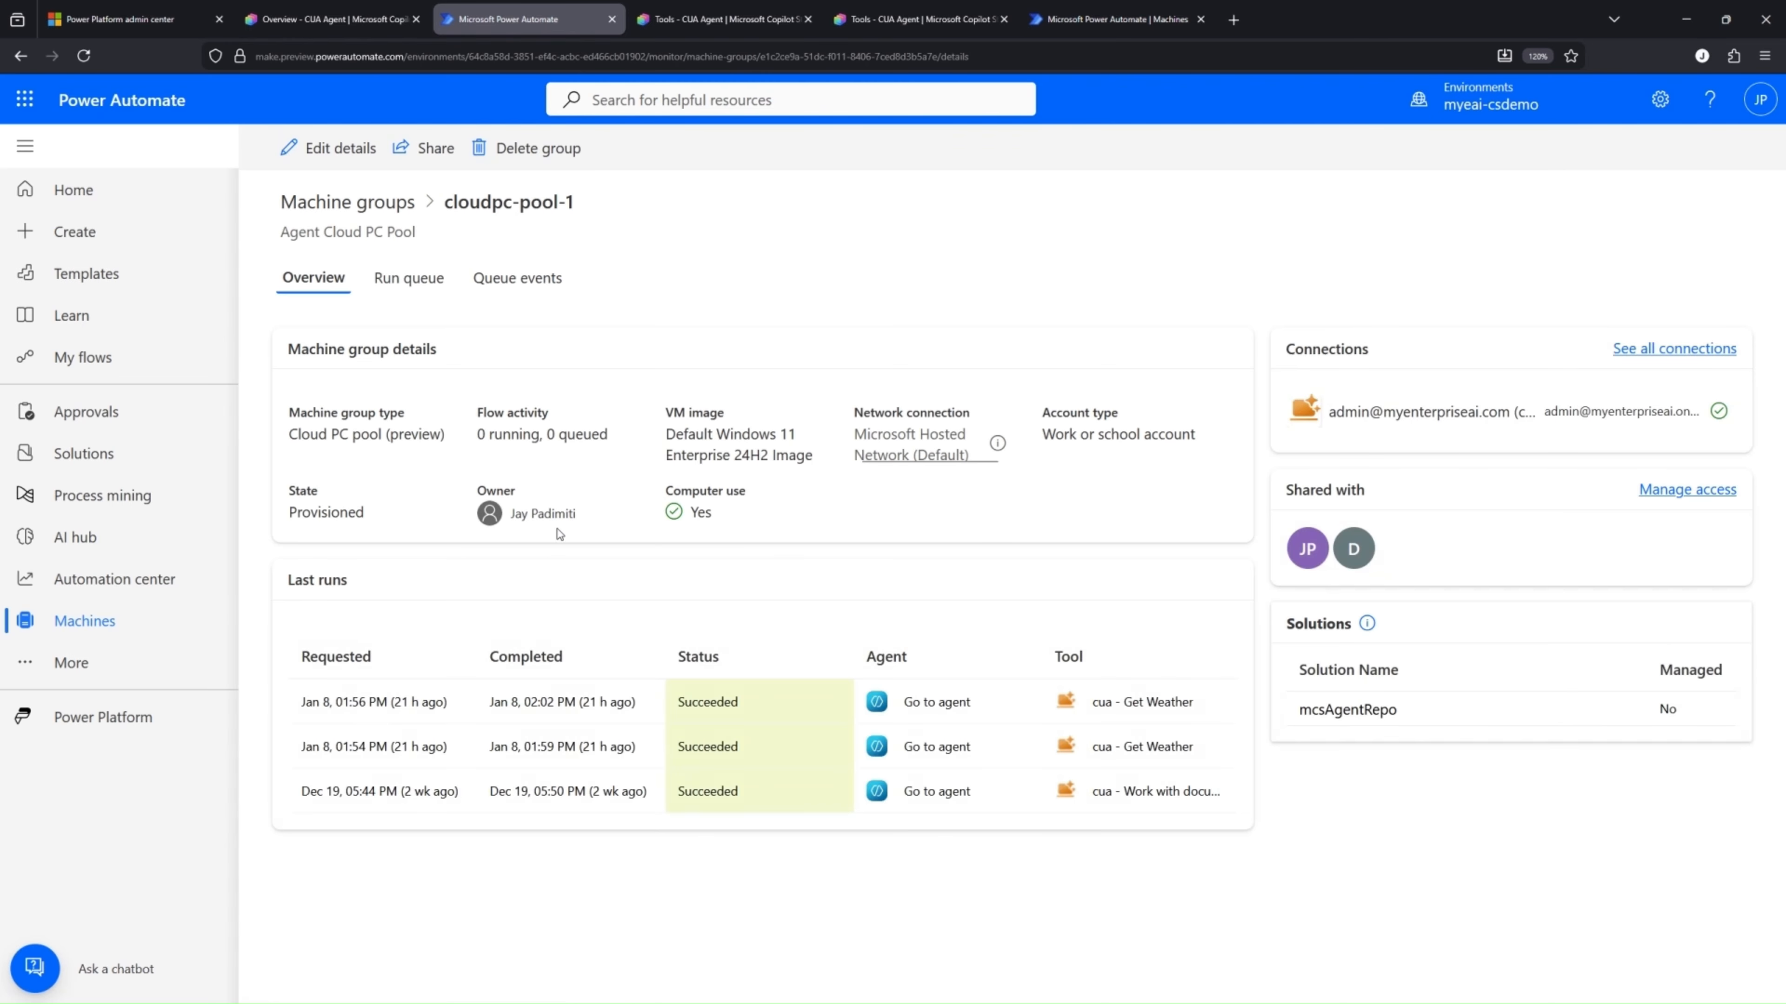
Check the provisioning status of cua-cpc-pool-2, and return to the cloudpc-pool-1 details with the page enlarged to 140%
left_click(371, 213)
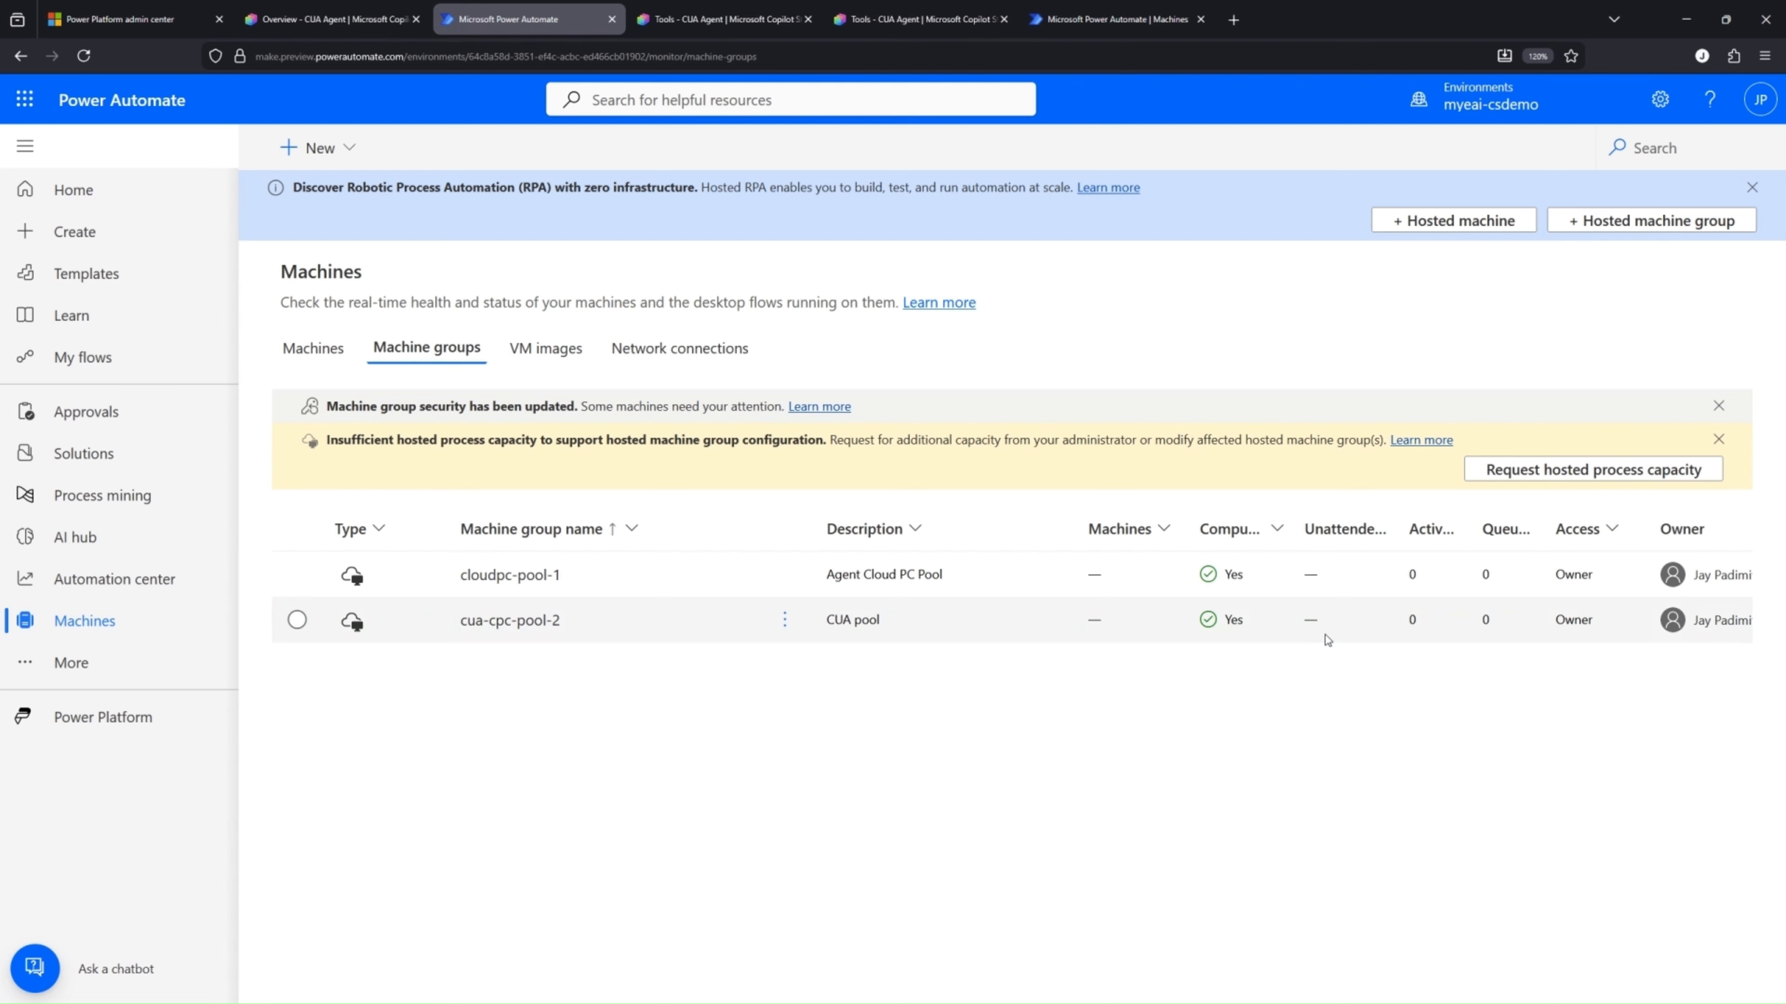
left_click(540, 626)
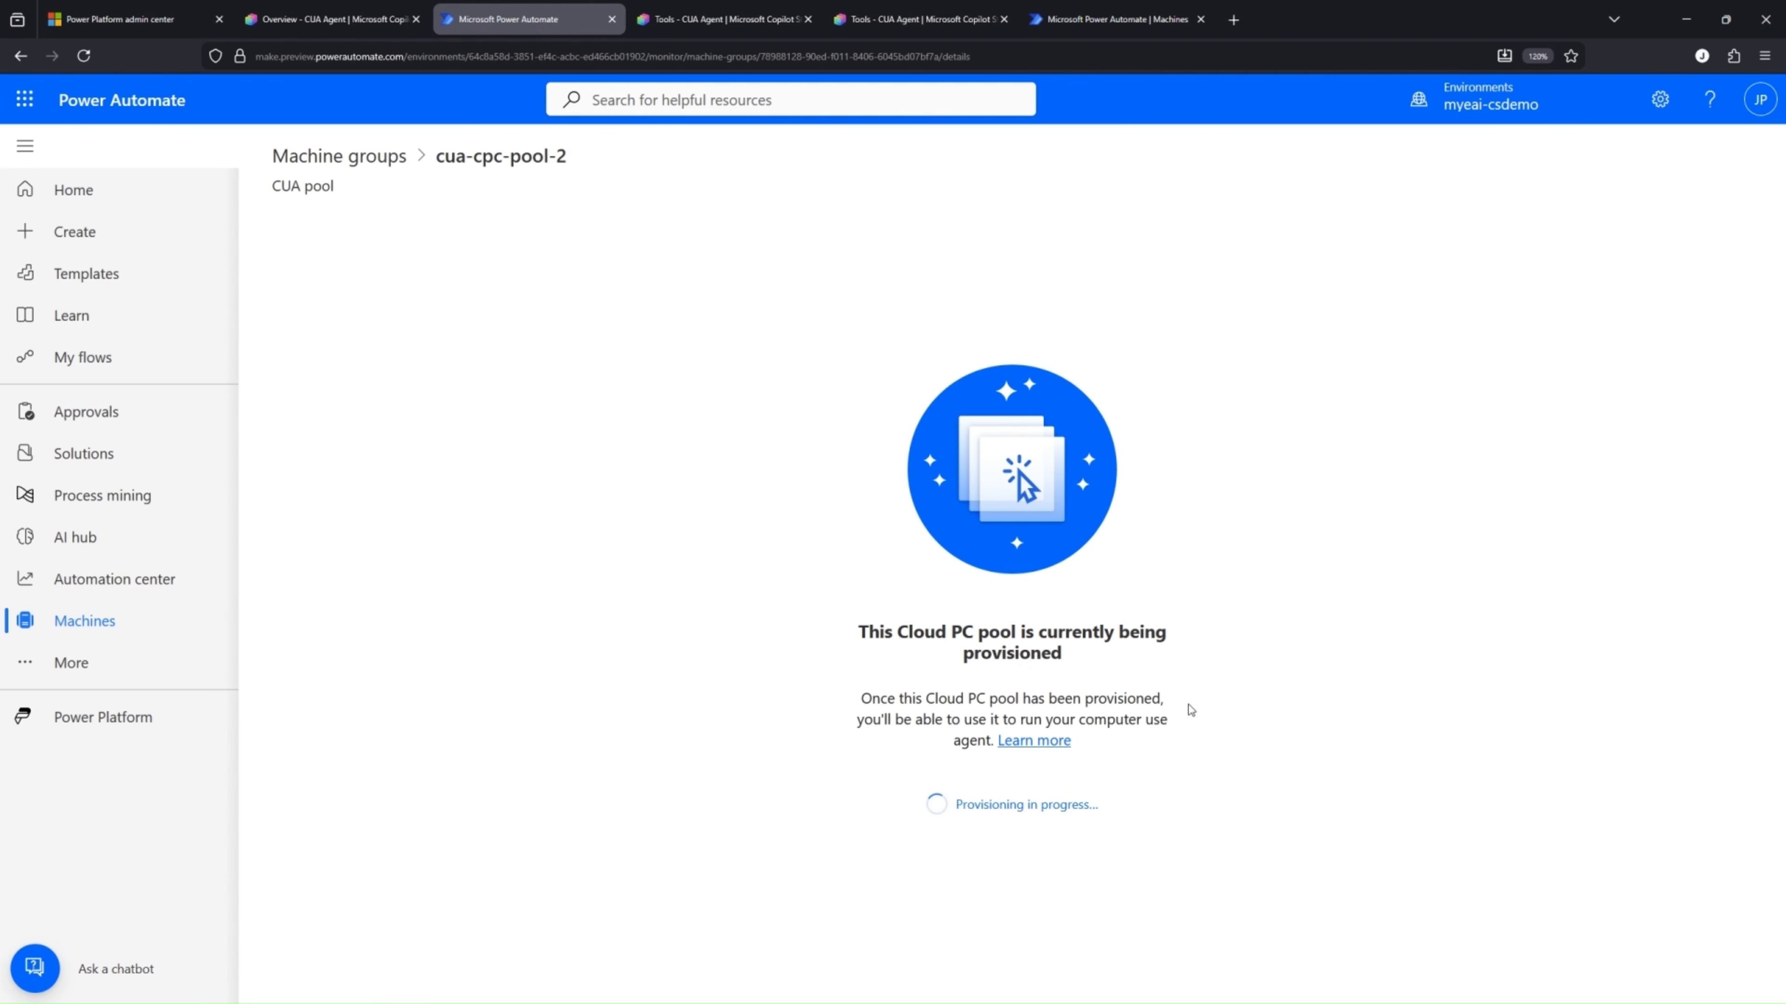
left_click(368, 159)
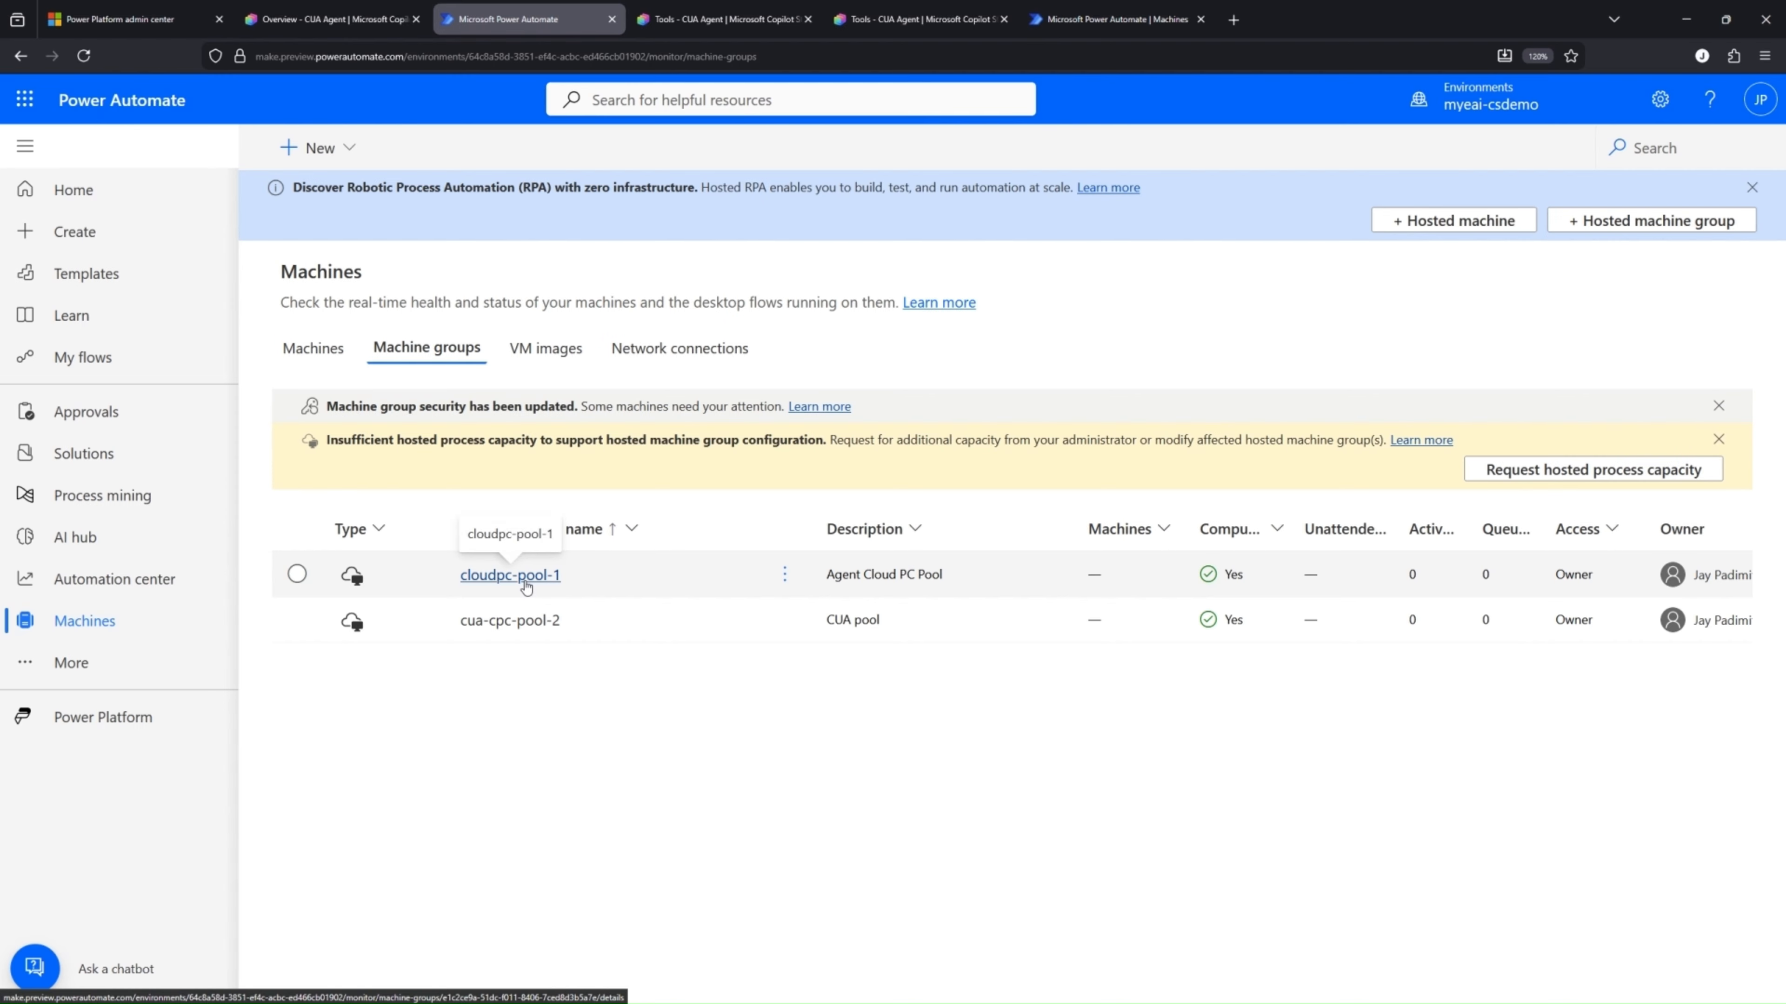
left_click(525, 583)
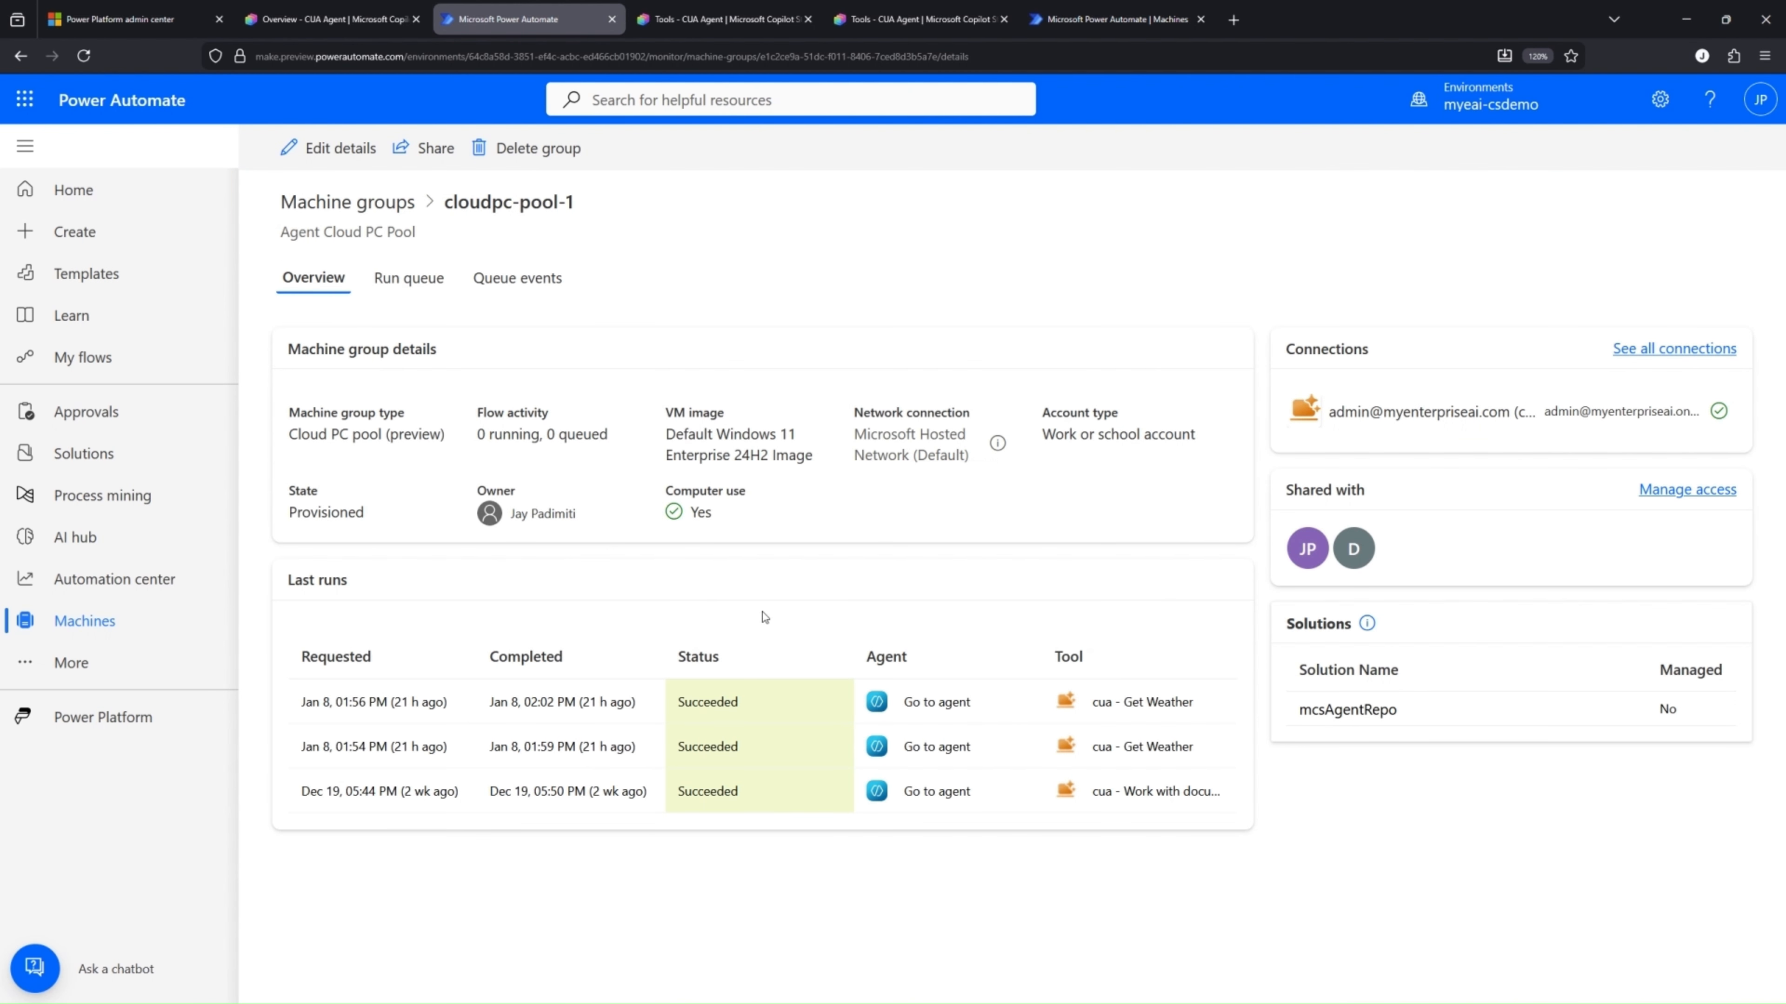
key("ctrl+plus")
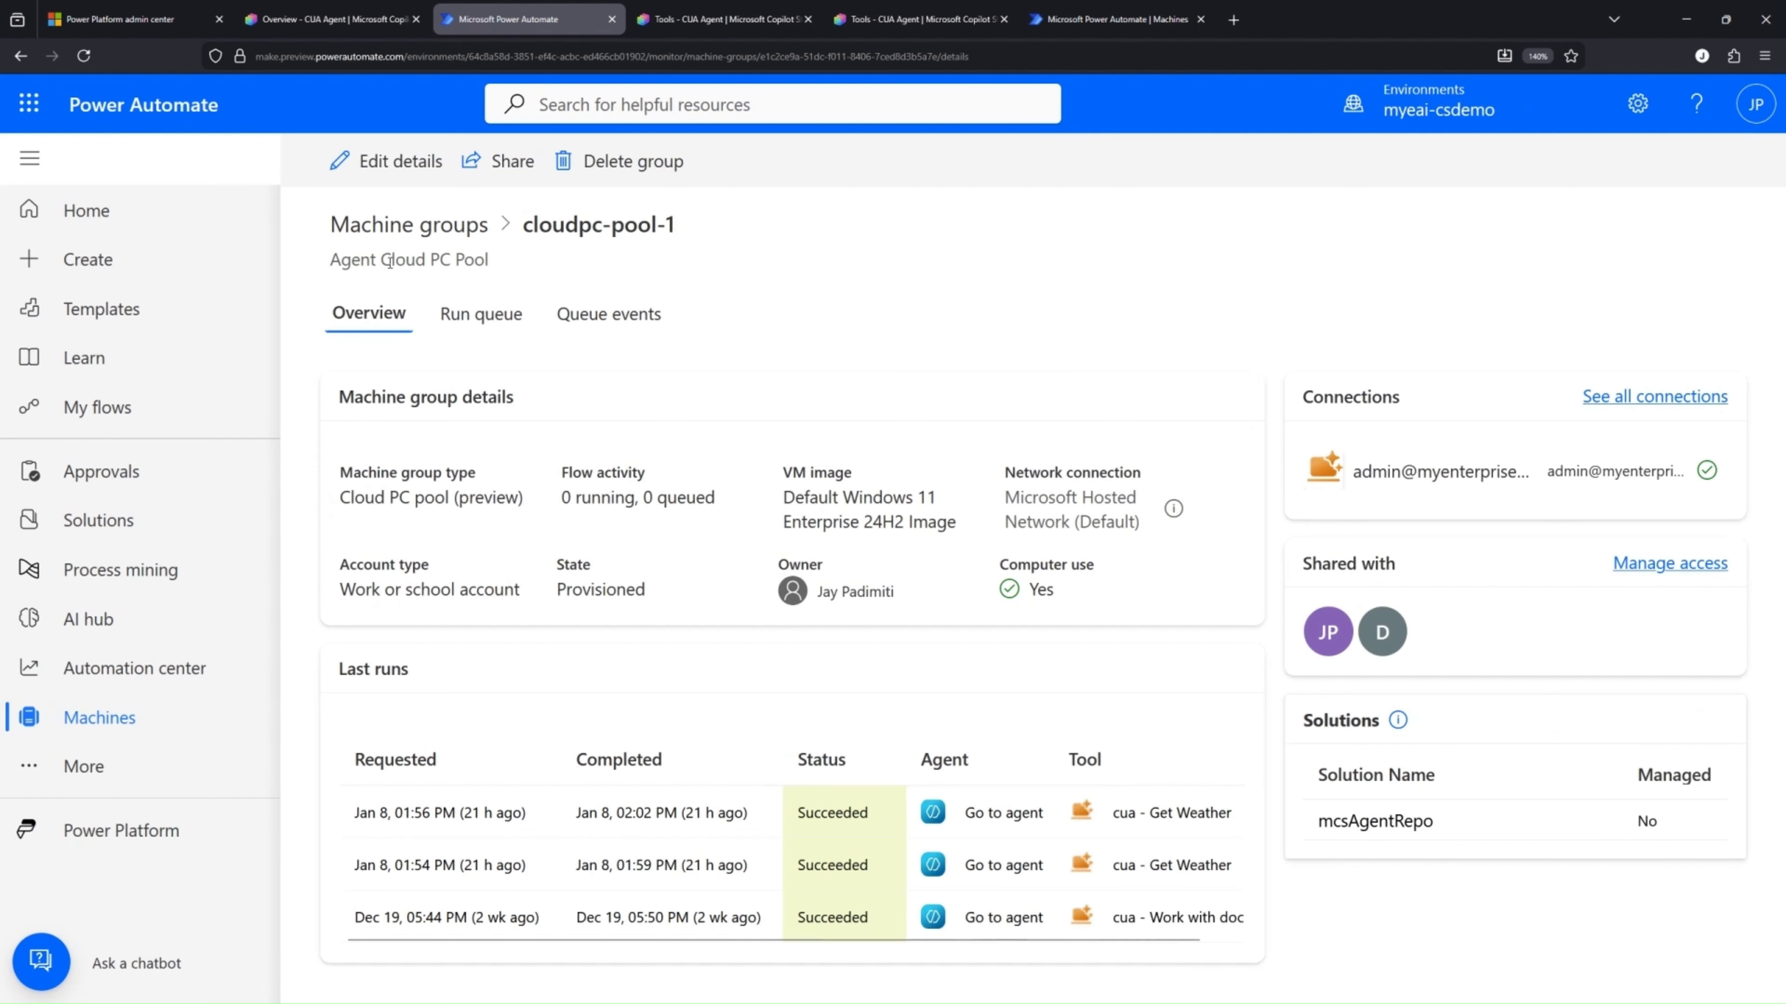
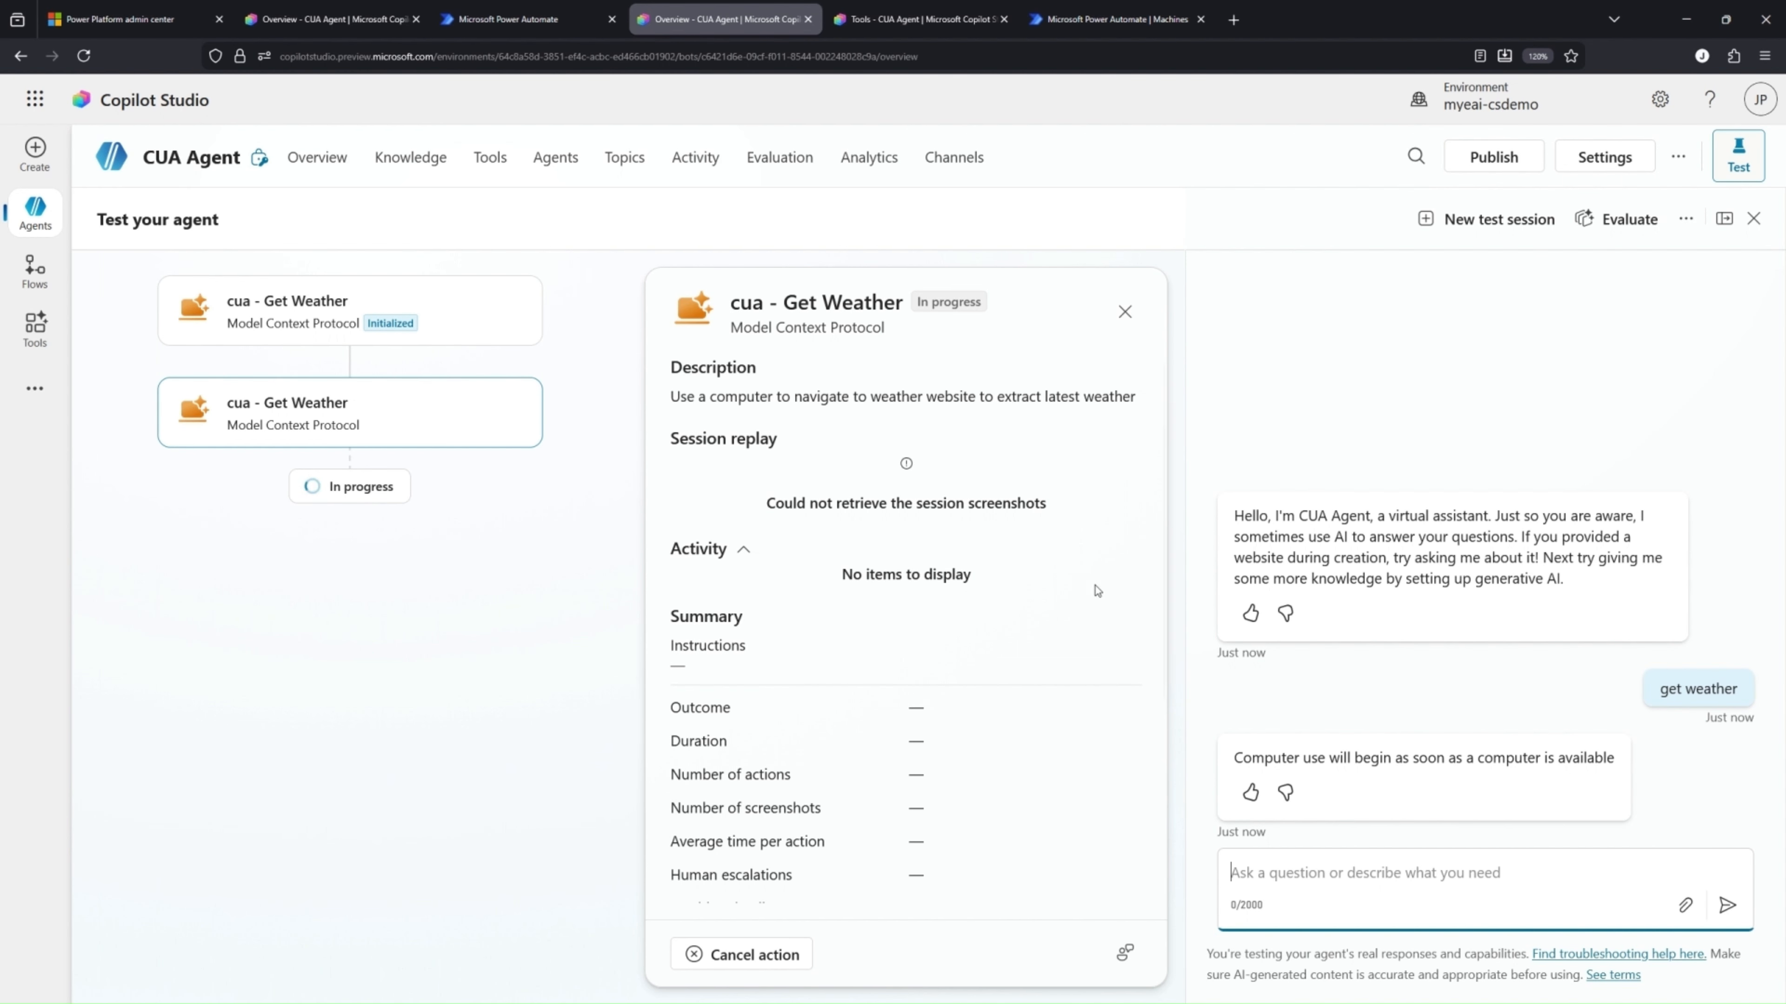
Review the finished and in-progress Get Weather tests in Copilot Studio, and check the cloudpc-pool-1 details in Power Automate
left_click(339, 21)
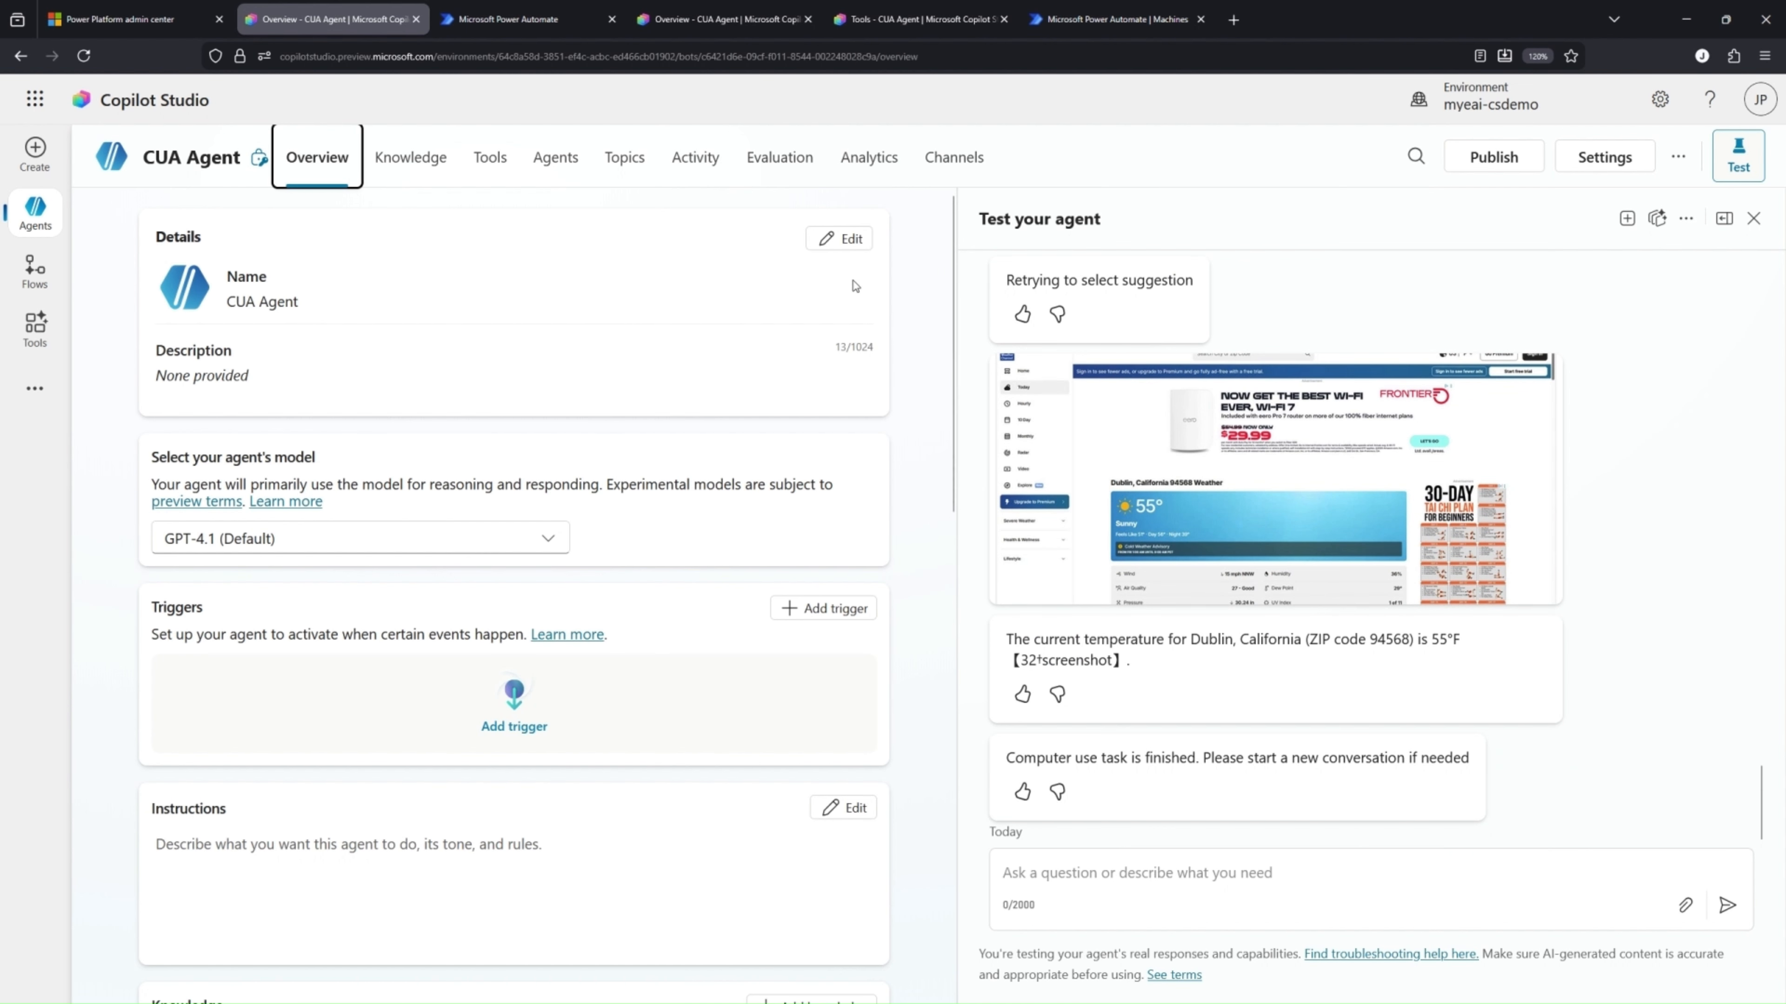
left_click(701, 21)
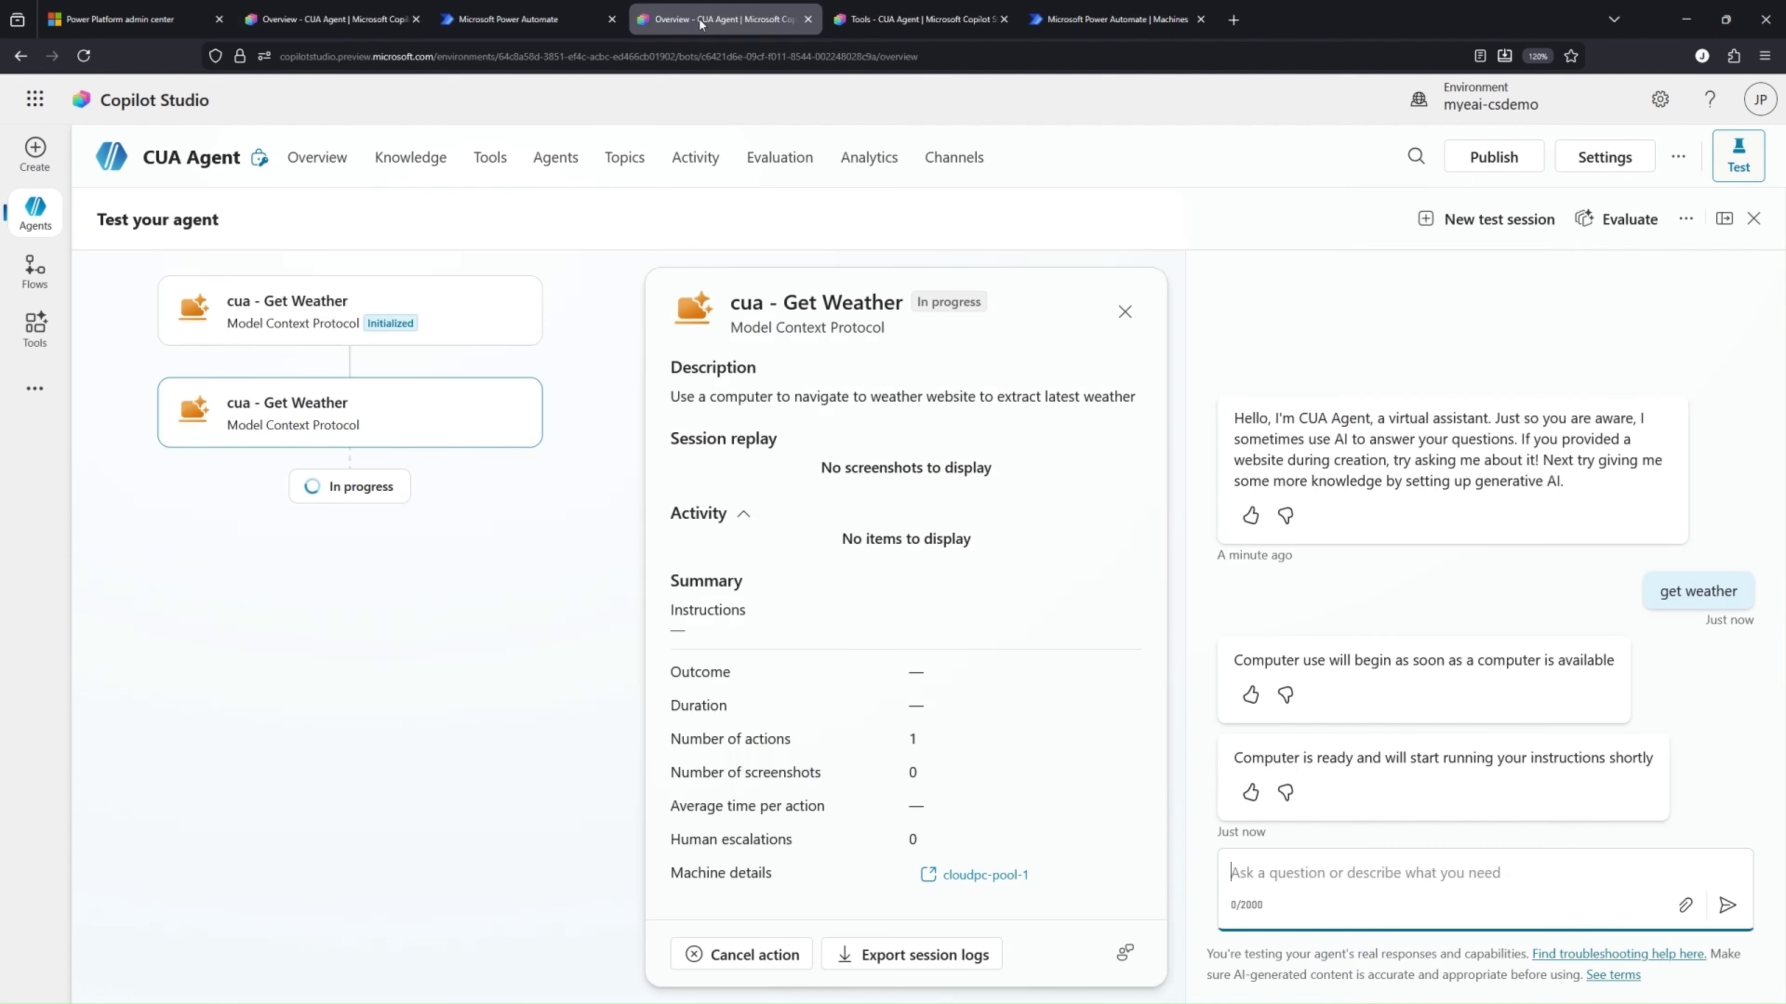
left_click(488, 21)
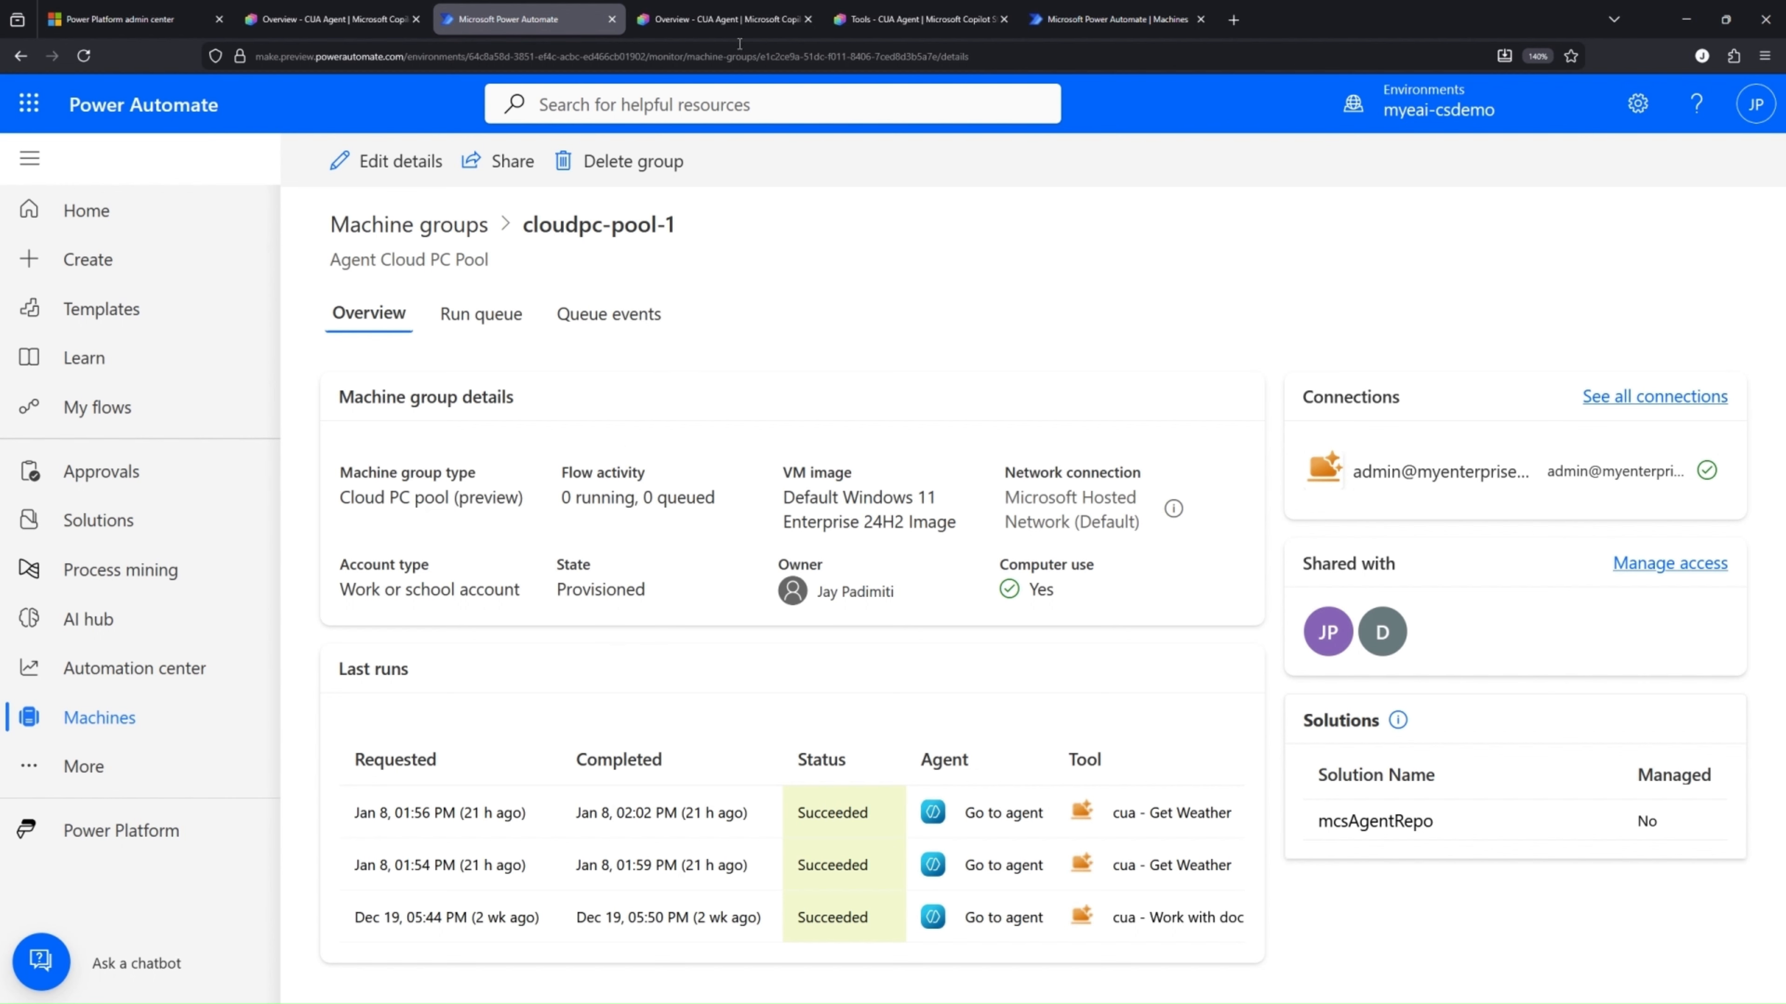
Open machine management in Power Automate from the machine settings of the cua - Get Weather tool
left_click(914, 20)
scroll(745, 724, "down", 3)
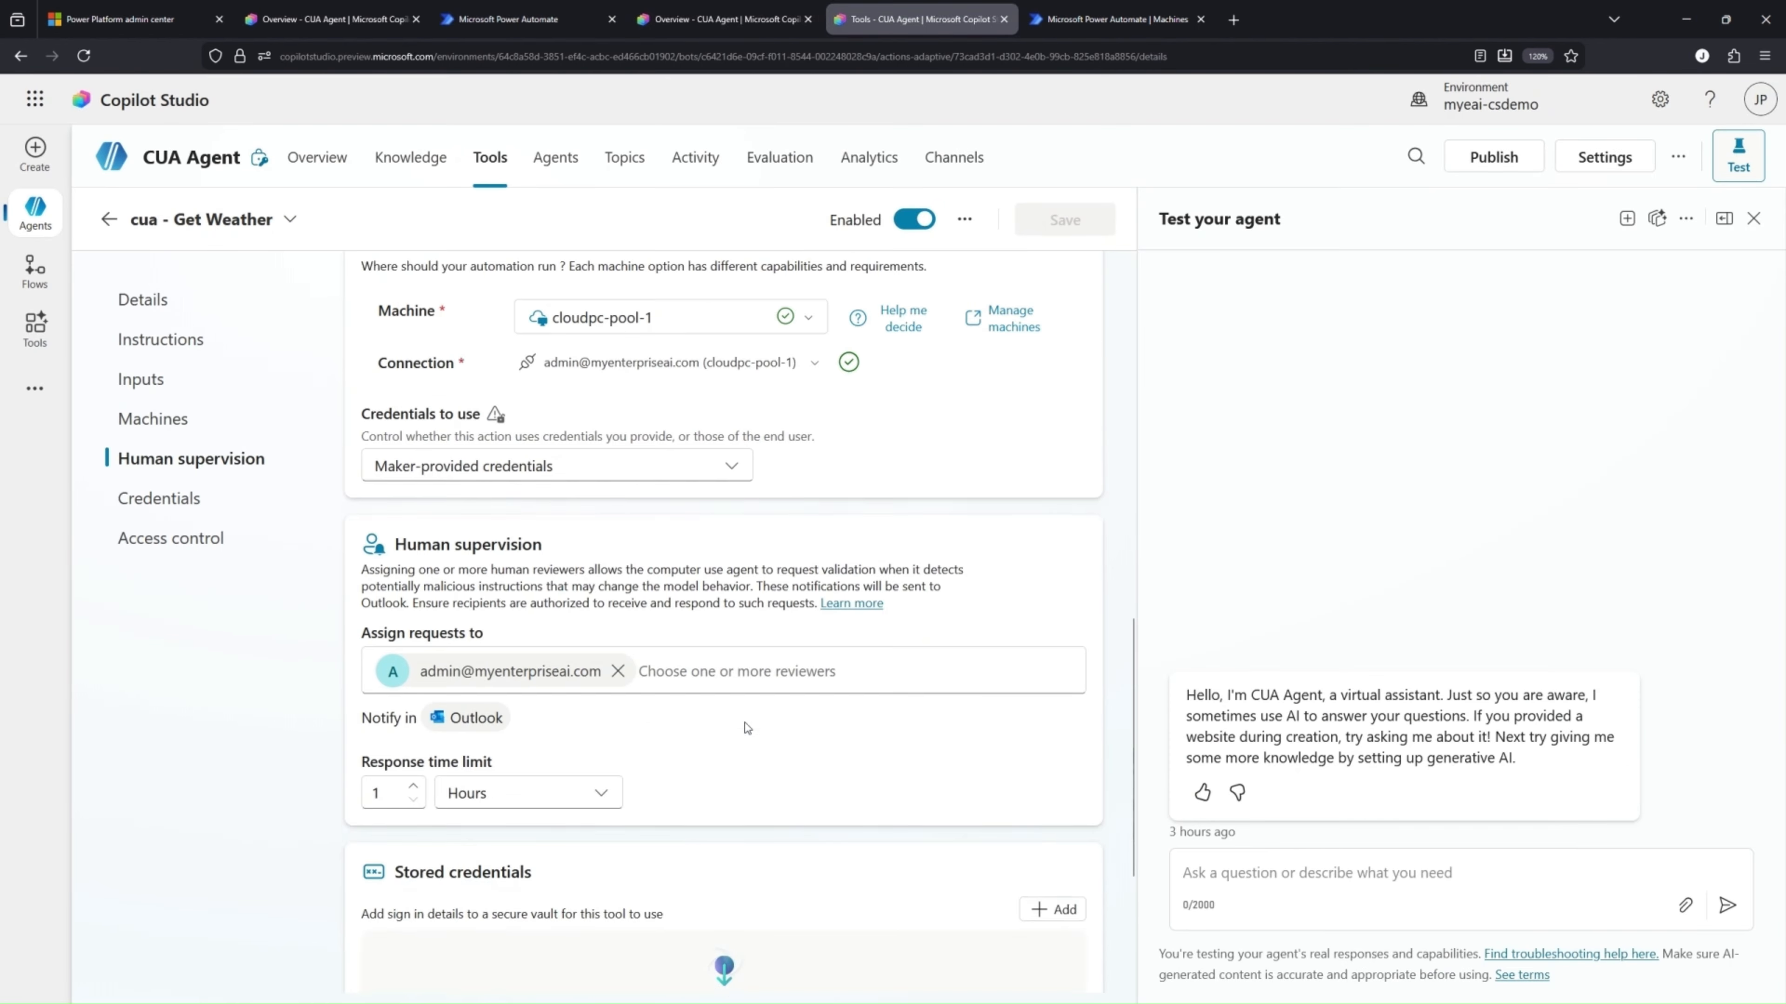
scroll(745, 724, "up", 5)
left_click(1013, 558)
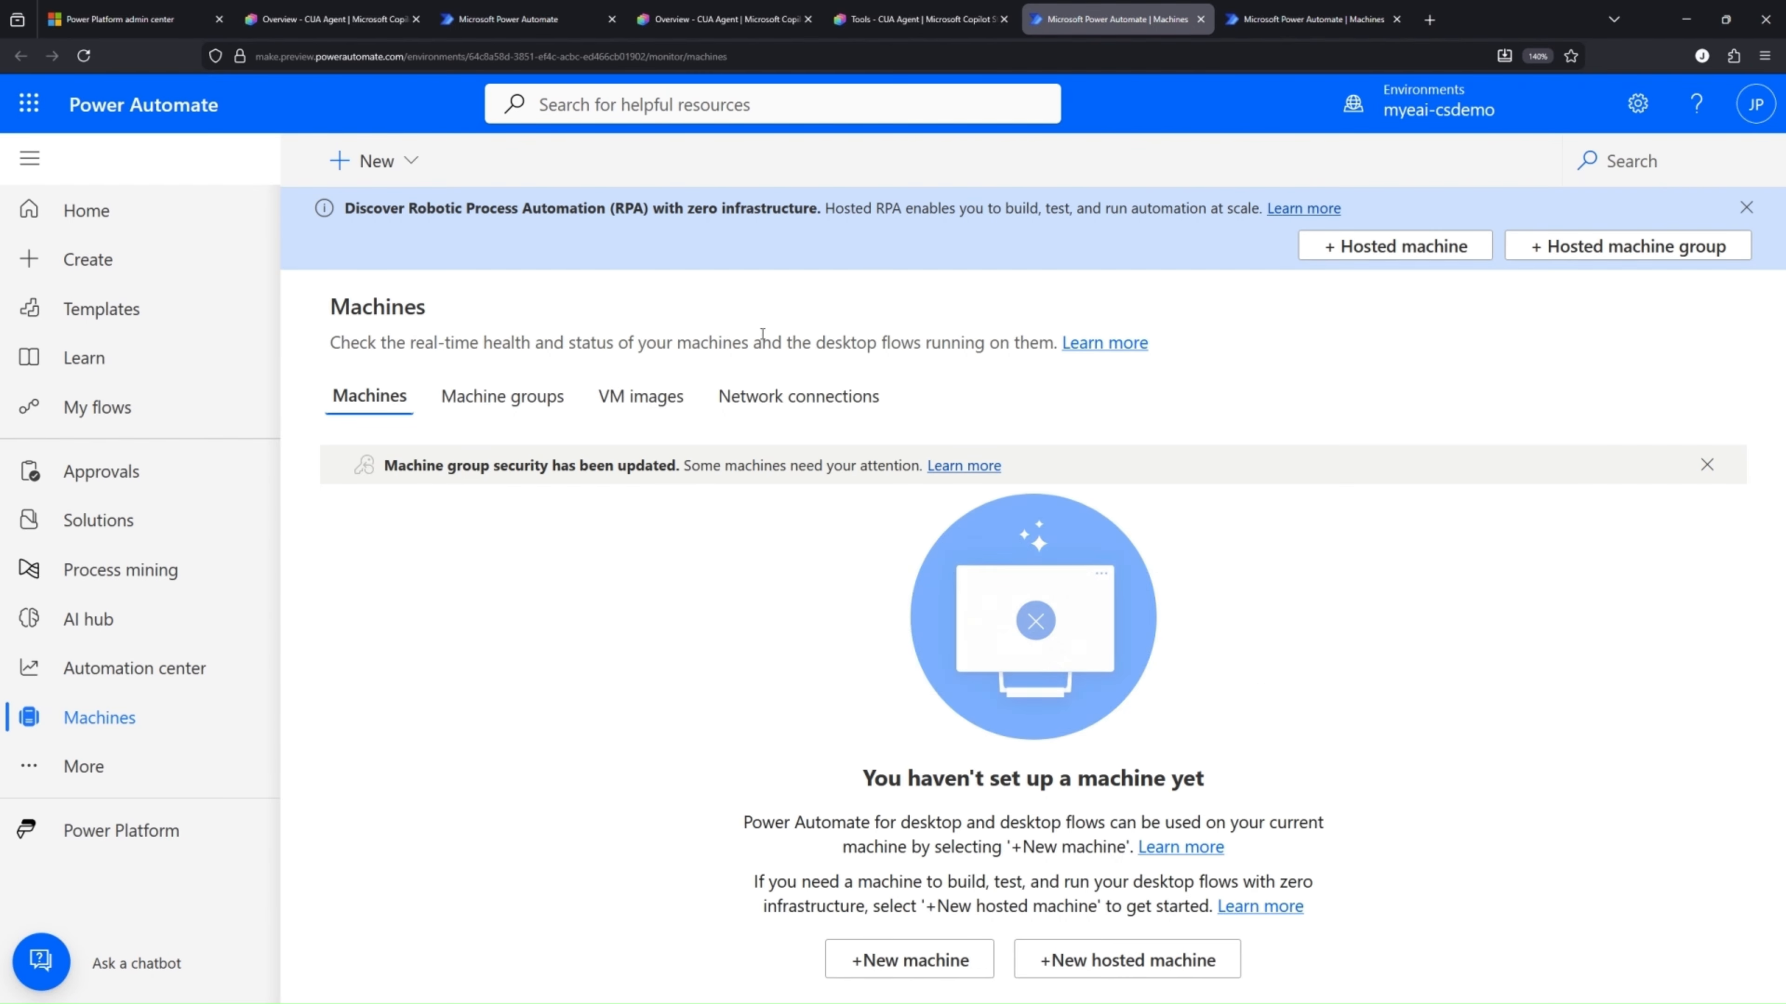
Open cloudpc-pool-1 from the machine groups and examine its group details and last runs
left_click(502, 396)
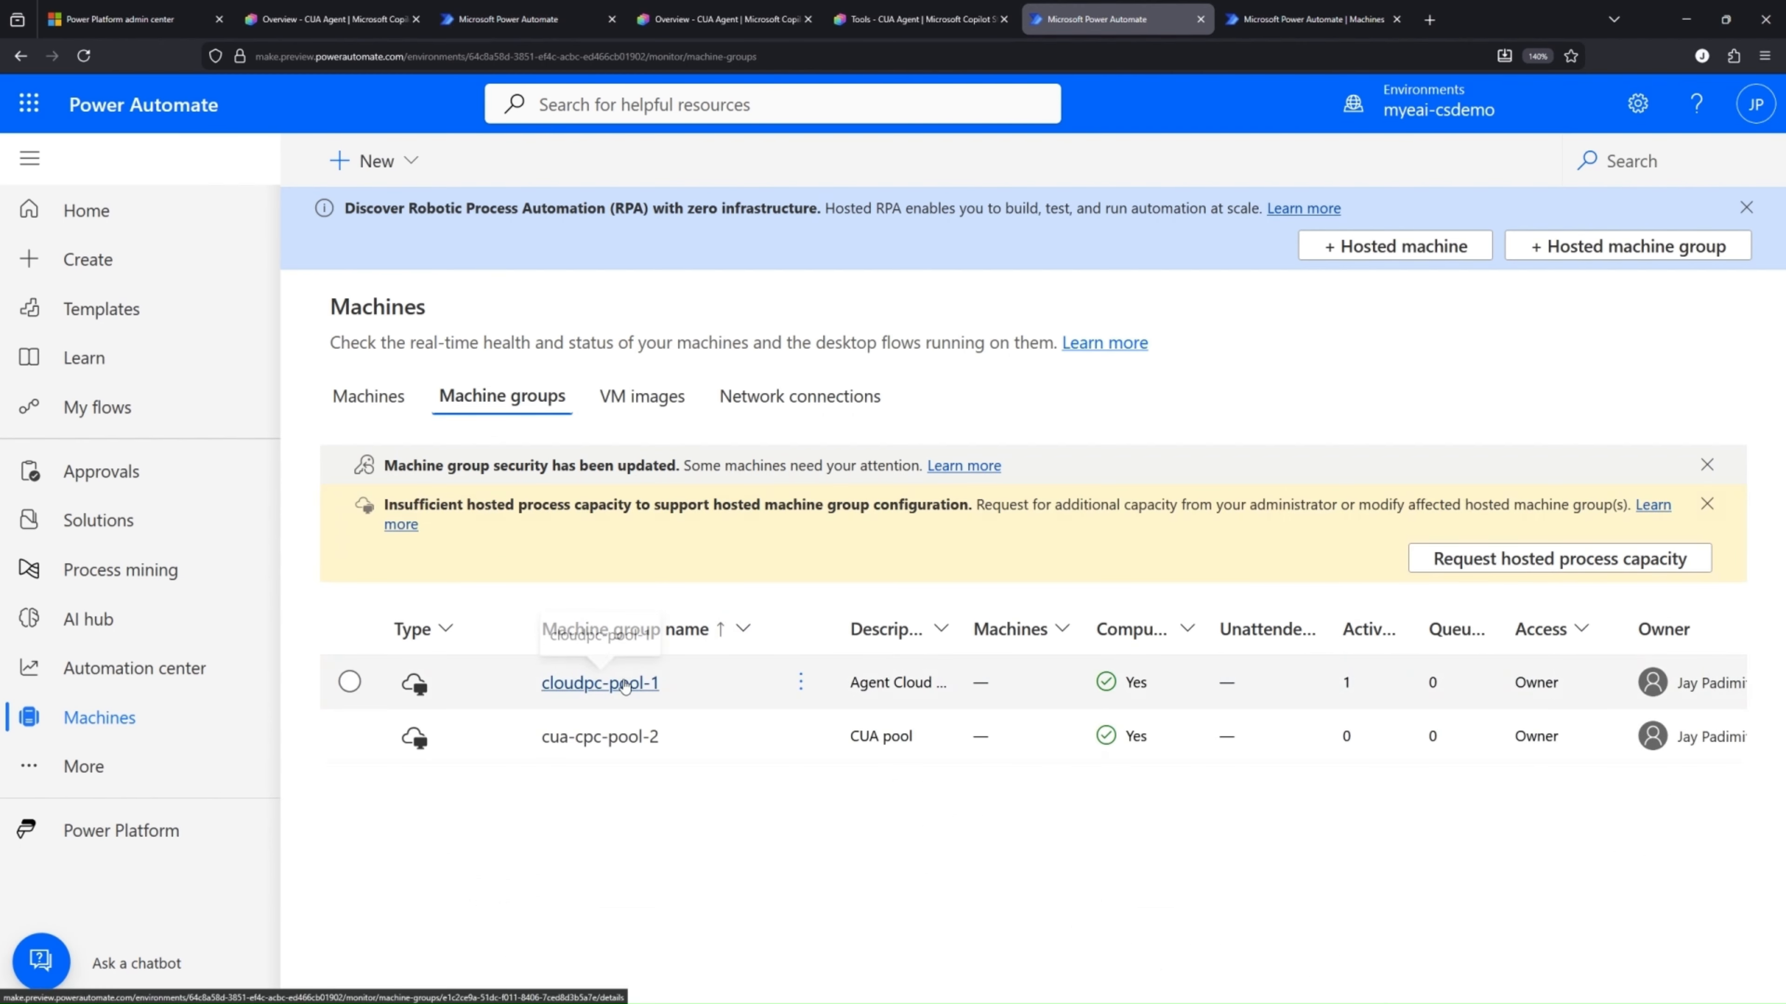
left_click(600, 682)
scroll(738, 674, "down", 1)
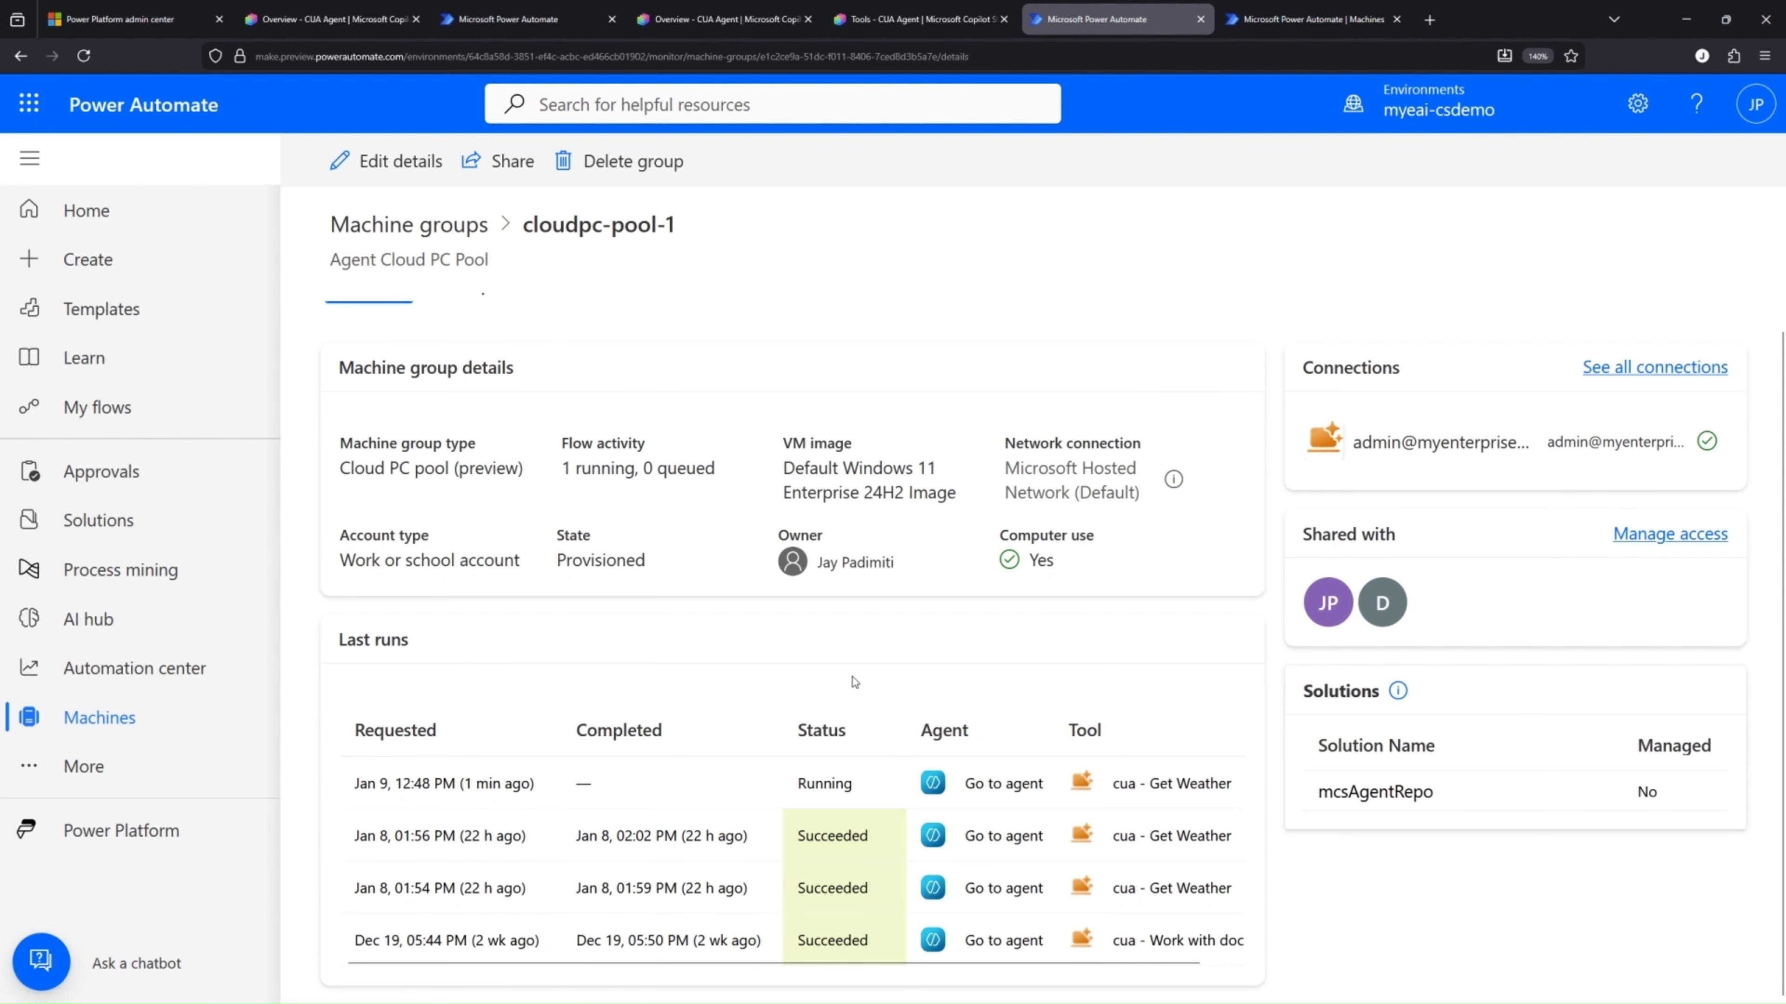
scroll(763, 664, "up", 1)
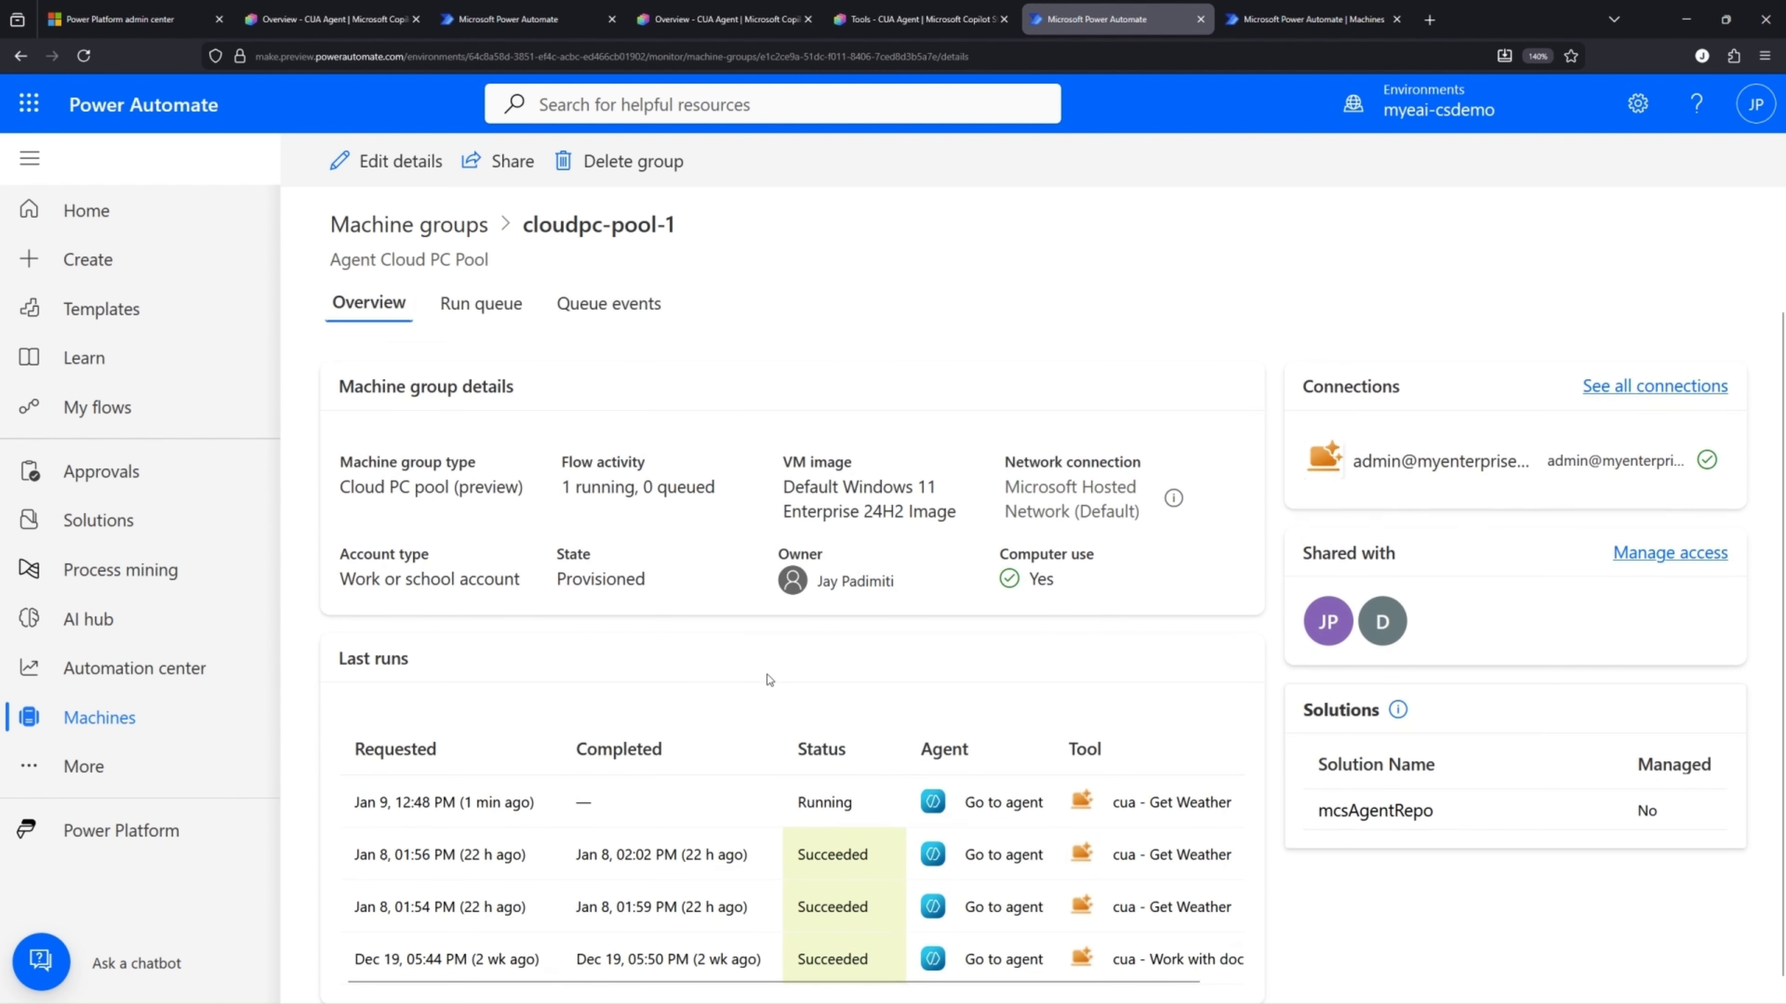
Examine the run queue and the queue events of cloudpc-pool-1, and return to its overview
left_click(464, 317)
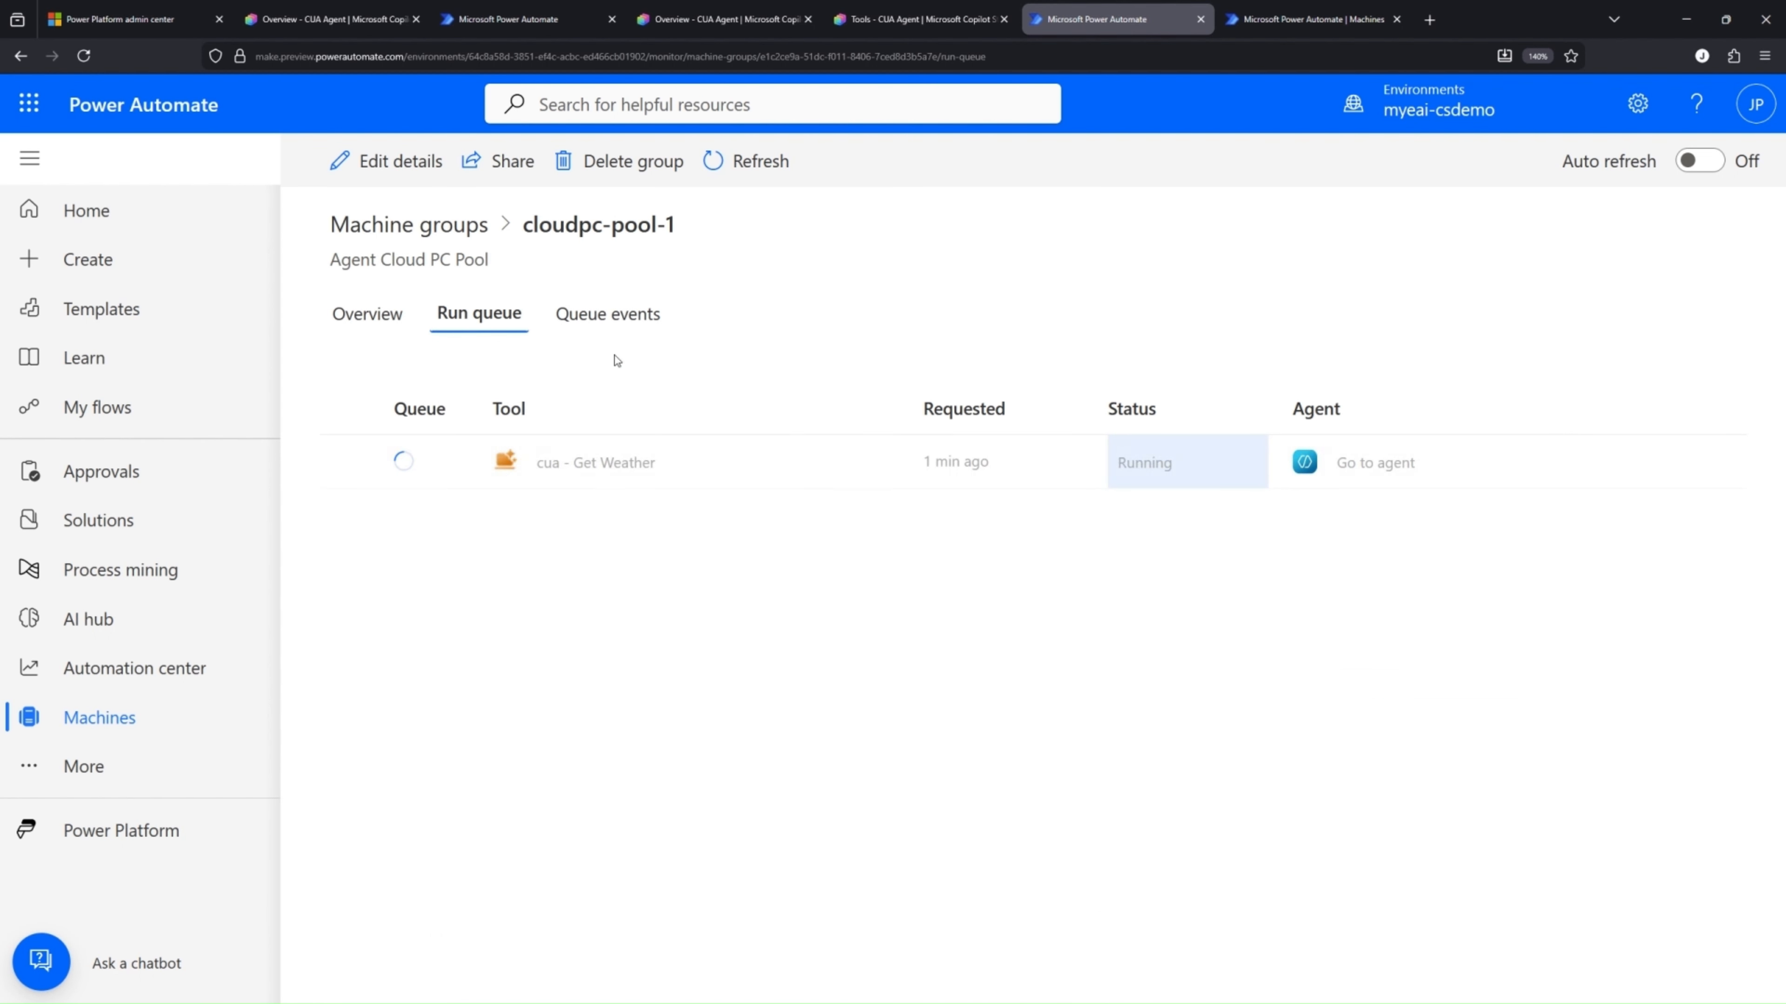
left_click(612, 317)
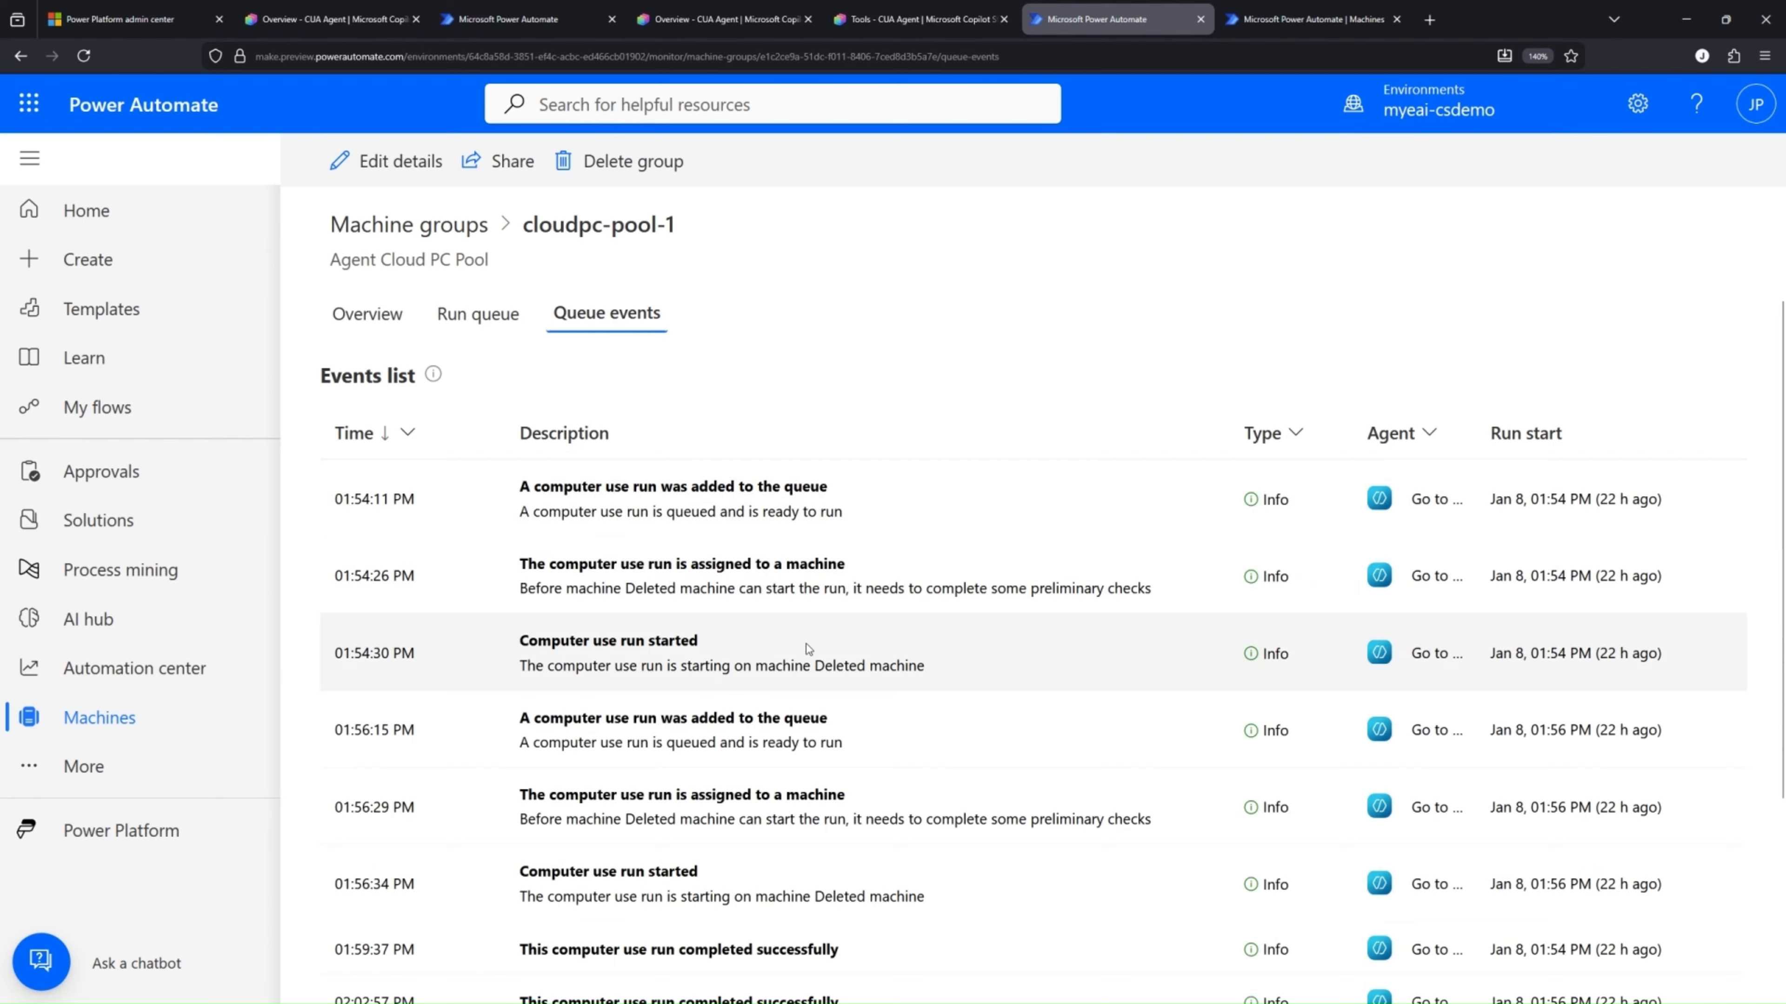
scroll(816, 653, "down", 2)
scroll(834, 659, "up", 2)
scroll(834, 659, "down", 2)
scroll(834, 660, "up", 2)
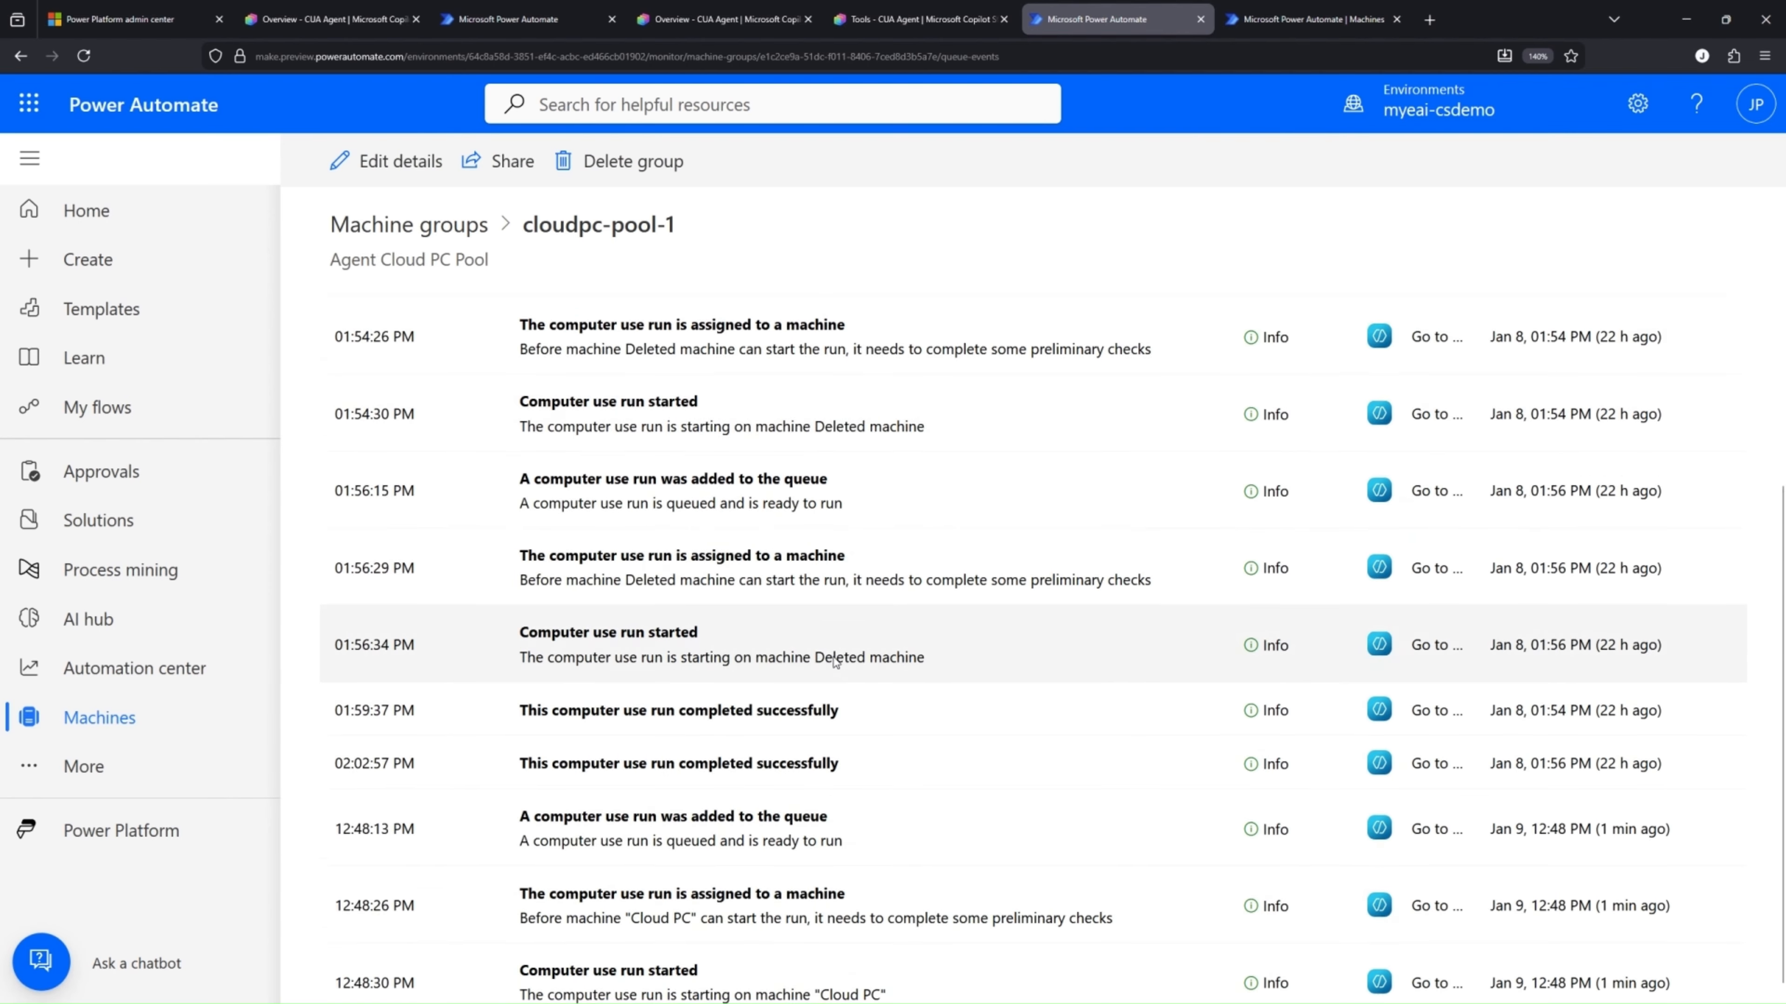
left_click(346, 317)
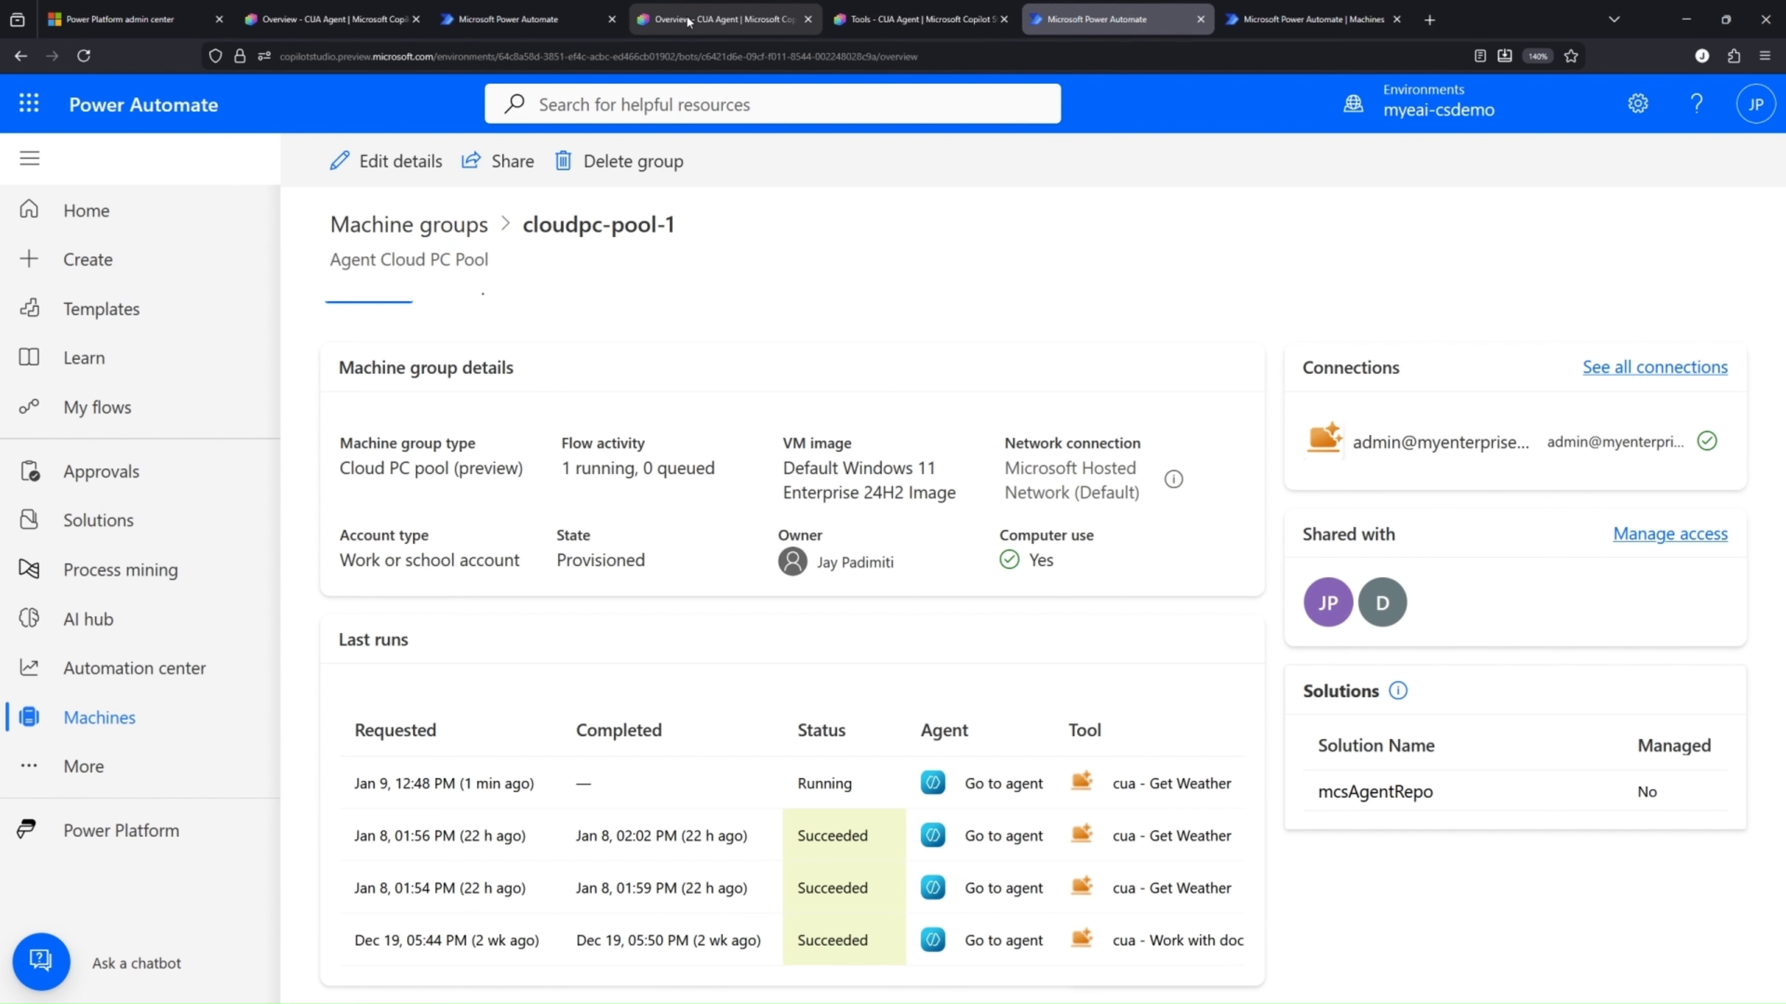
Return to the in-progress Get Weather test in Copilot Studio and review the agent's chat messages and screenshots
left_click(688, 22)
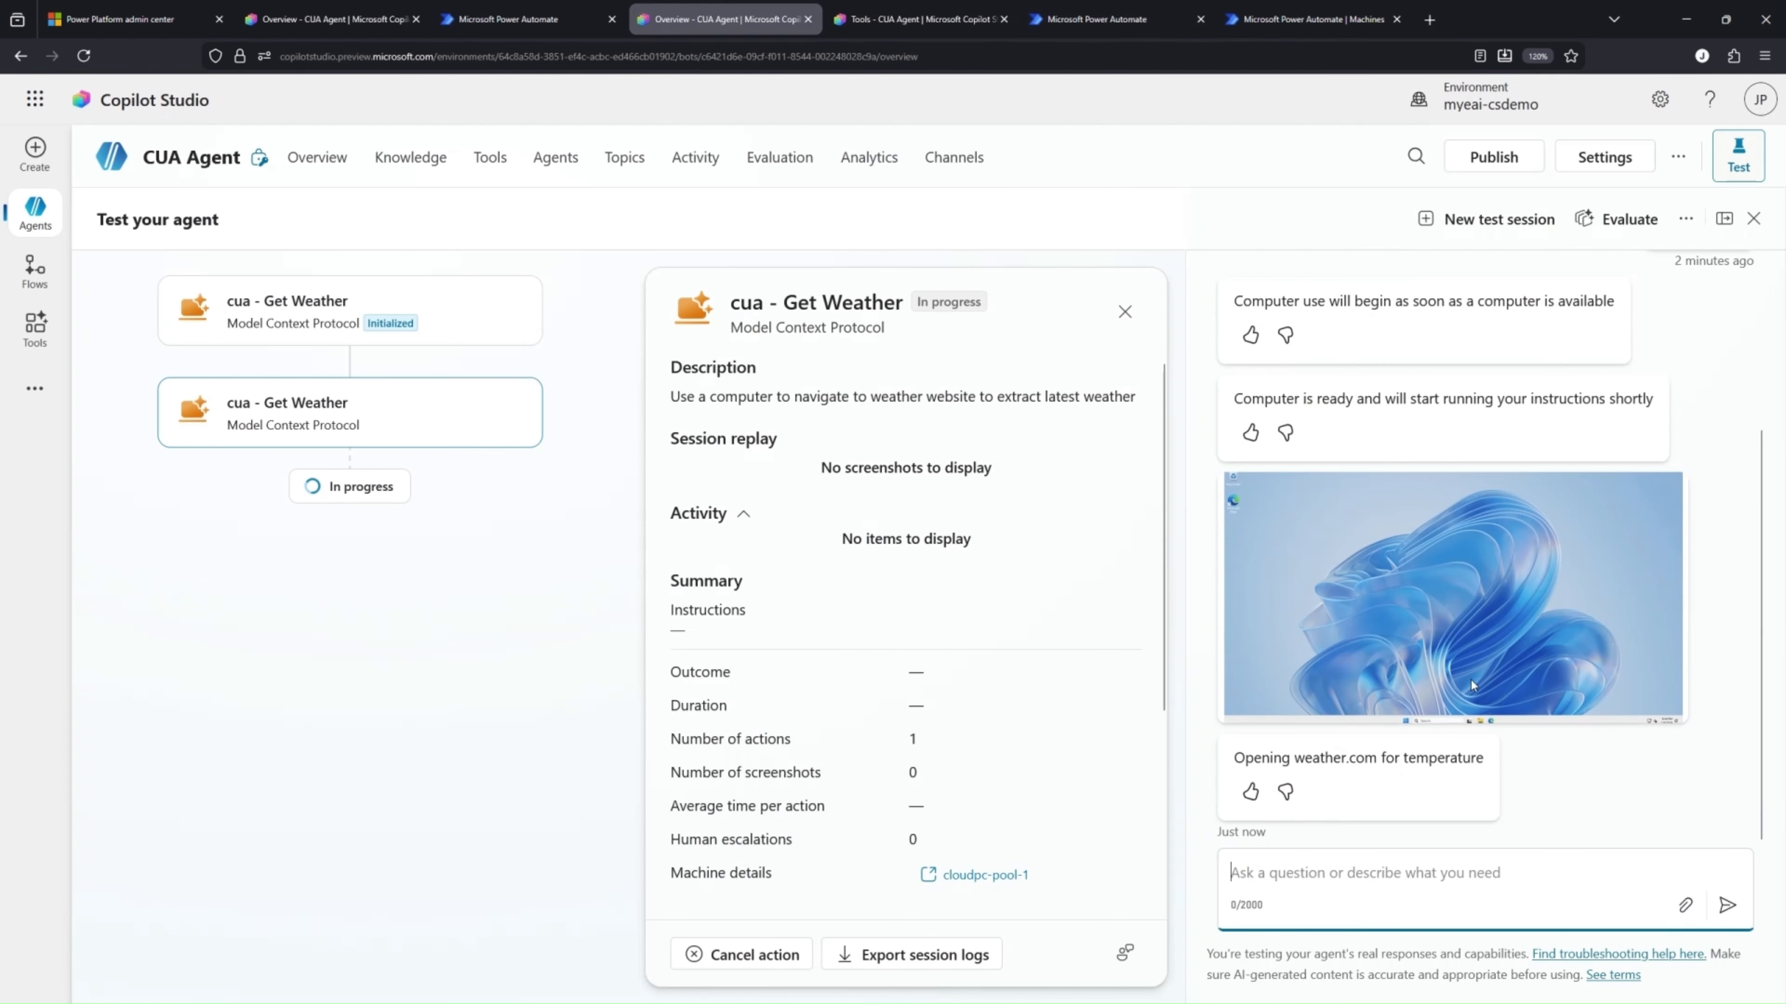
scroll(1525, 680, "up", 3)
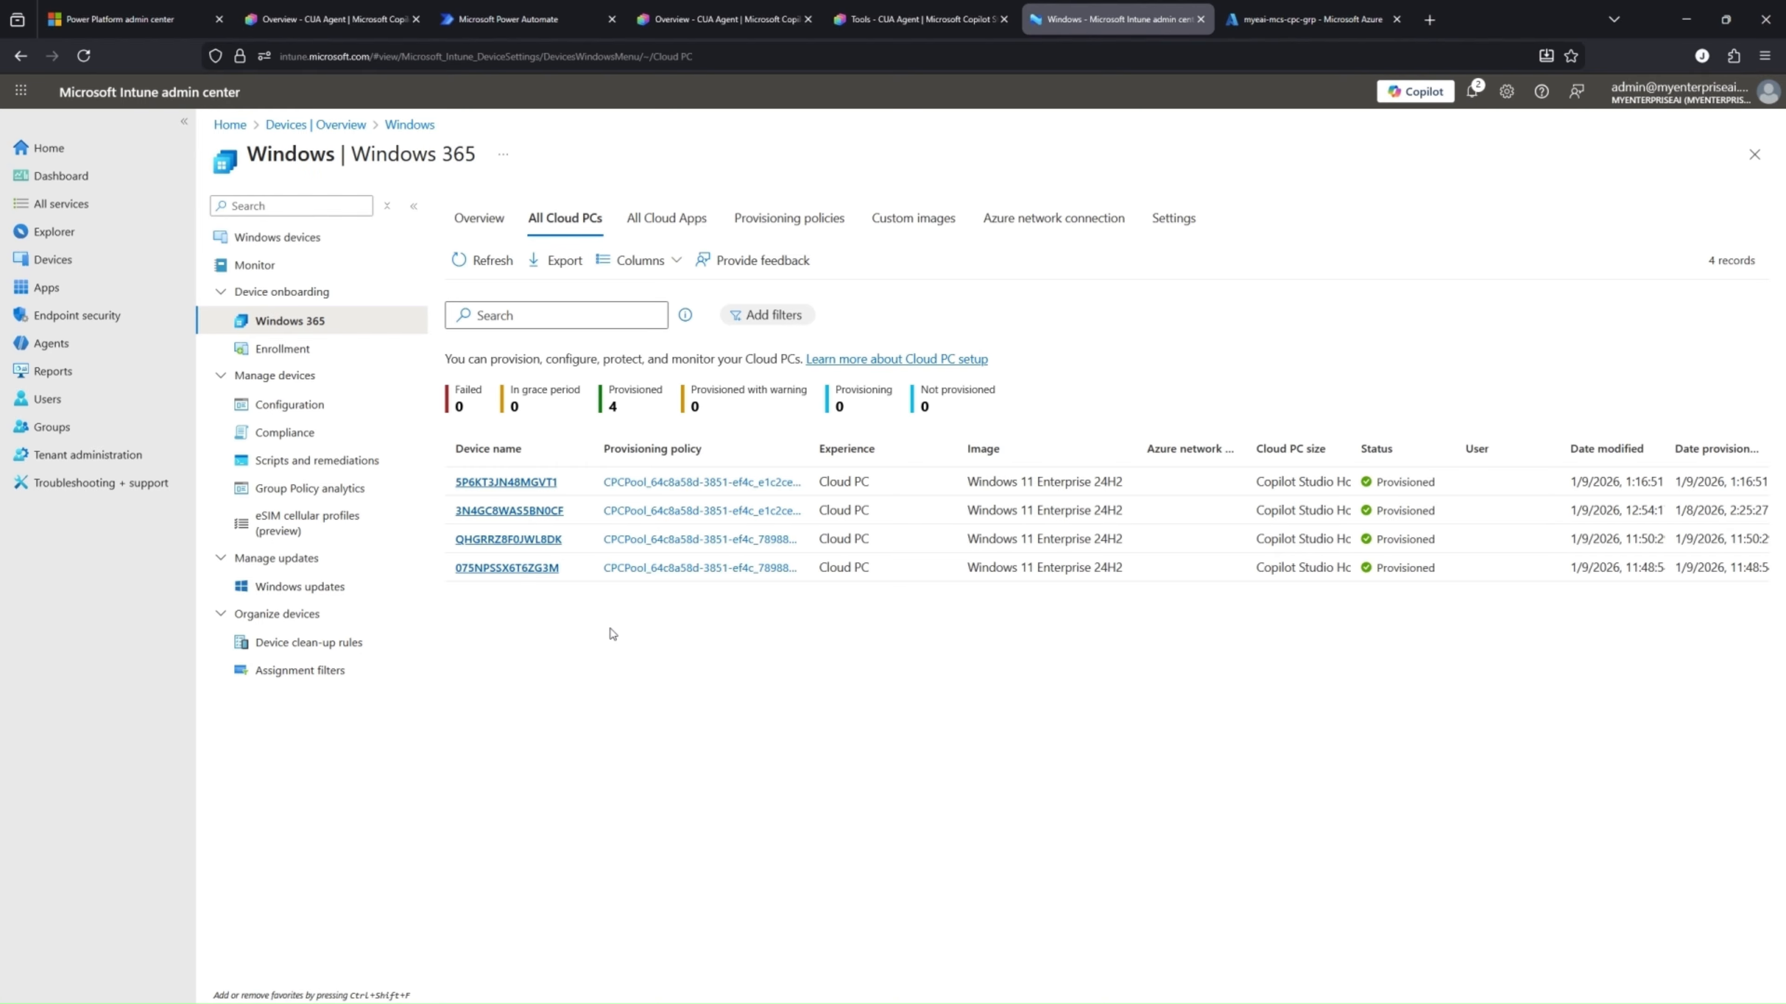
Refresh the list of all Cloud PCs in Intune and examine the properties and overview of device 5P6KT3JN48MGVT1
left_click(469, 272)
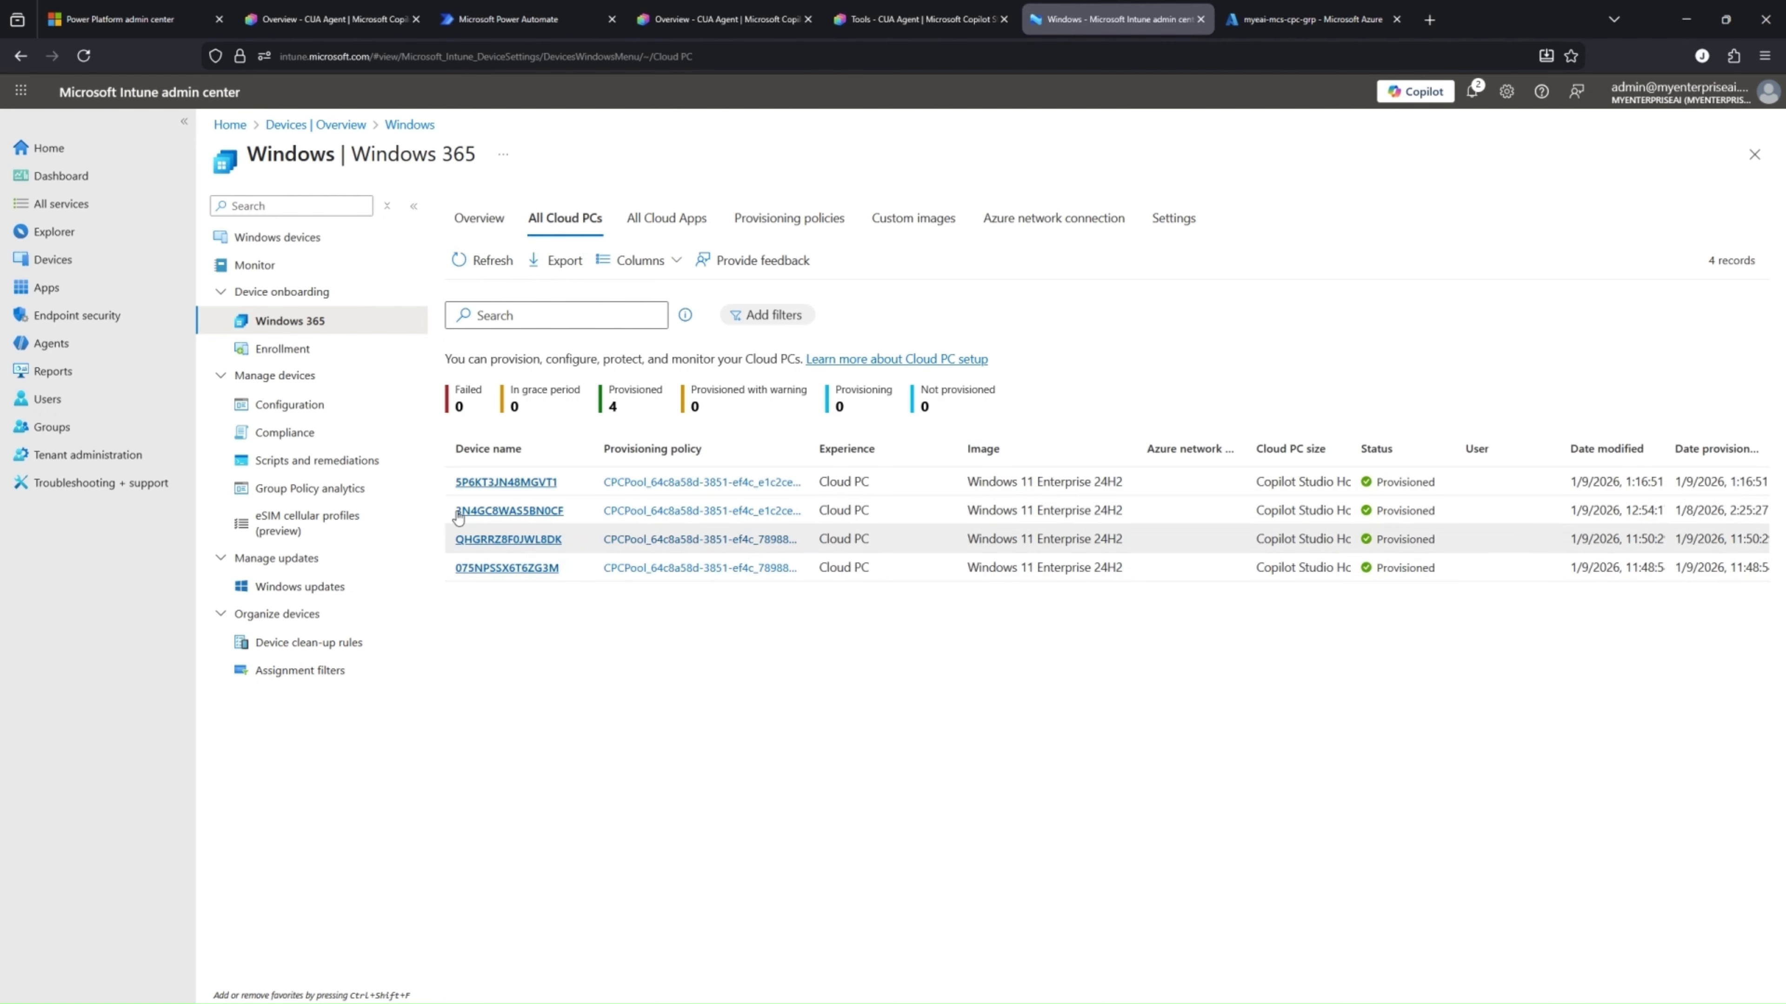
left_click(488, 484)
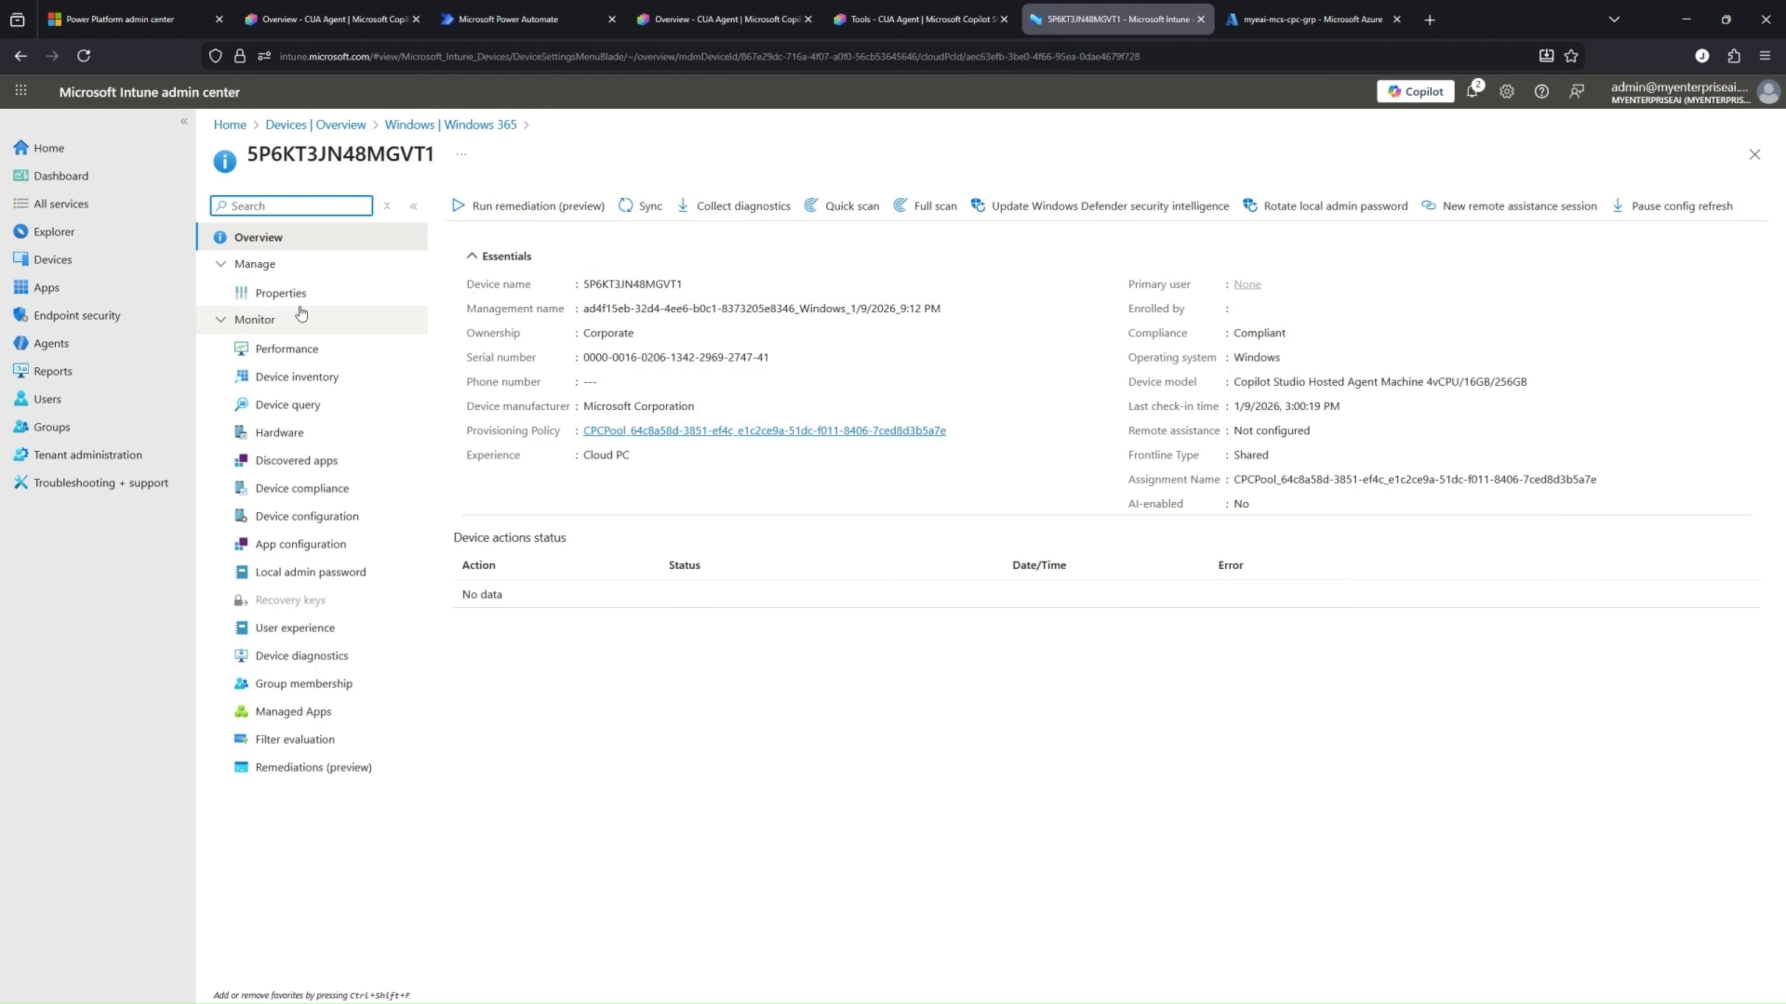
left_click(296, 294)
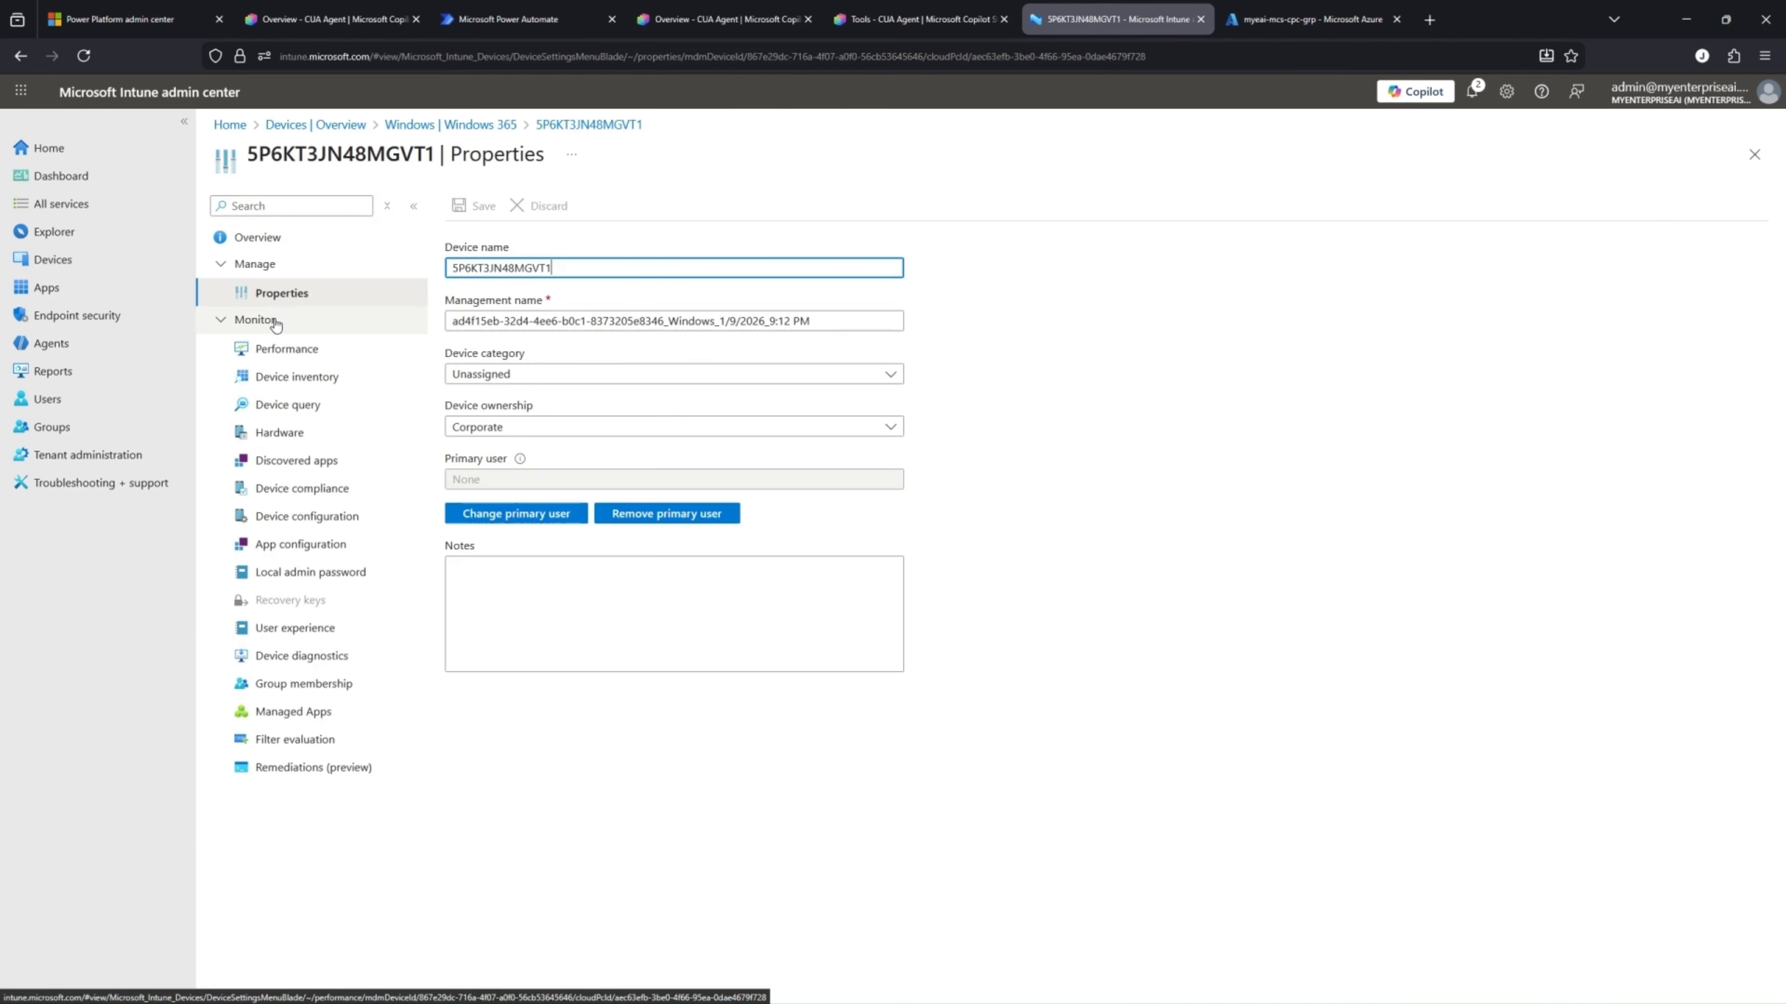
left_click(265, 242)
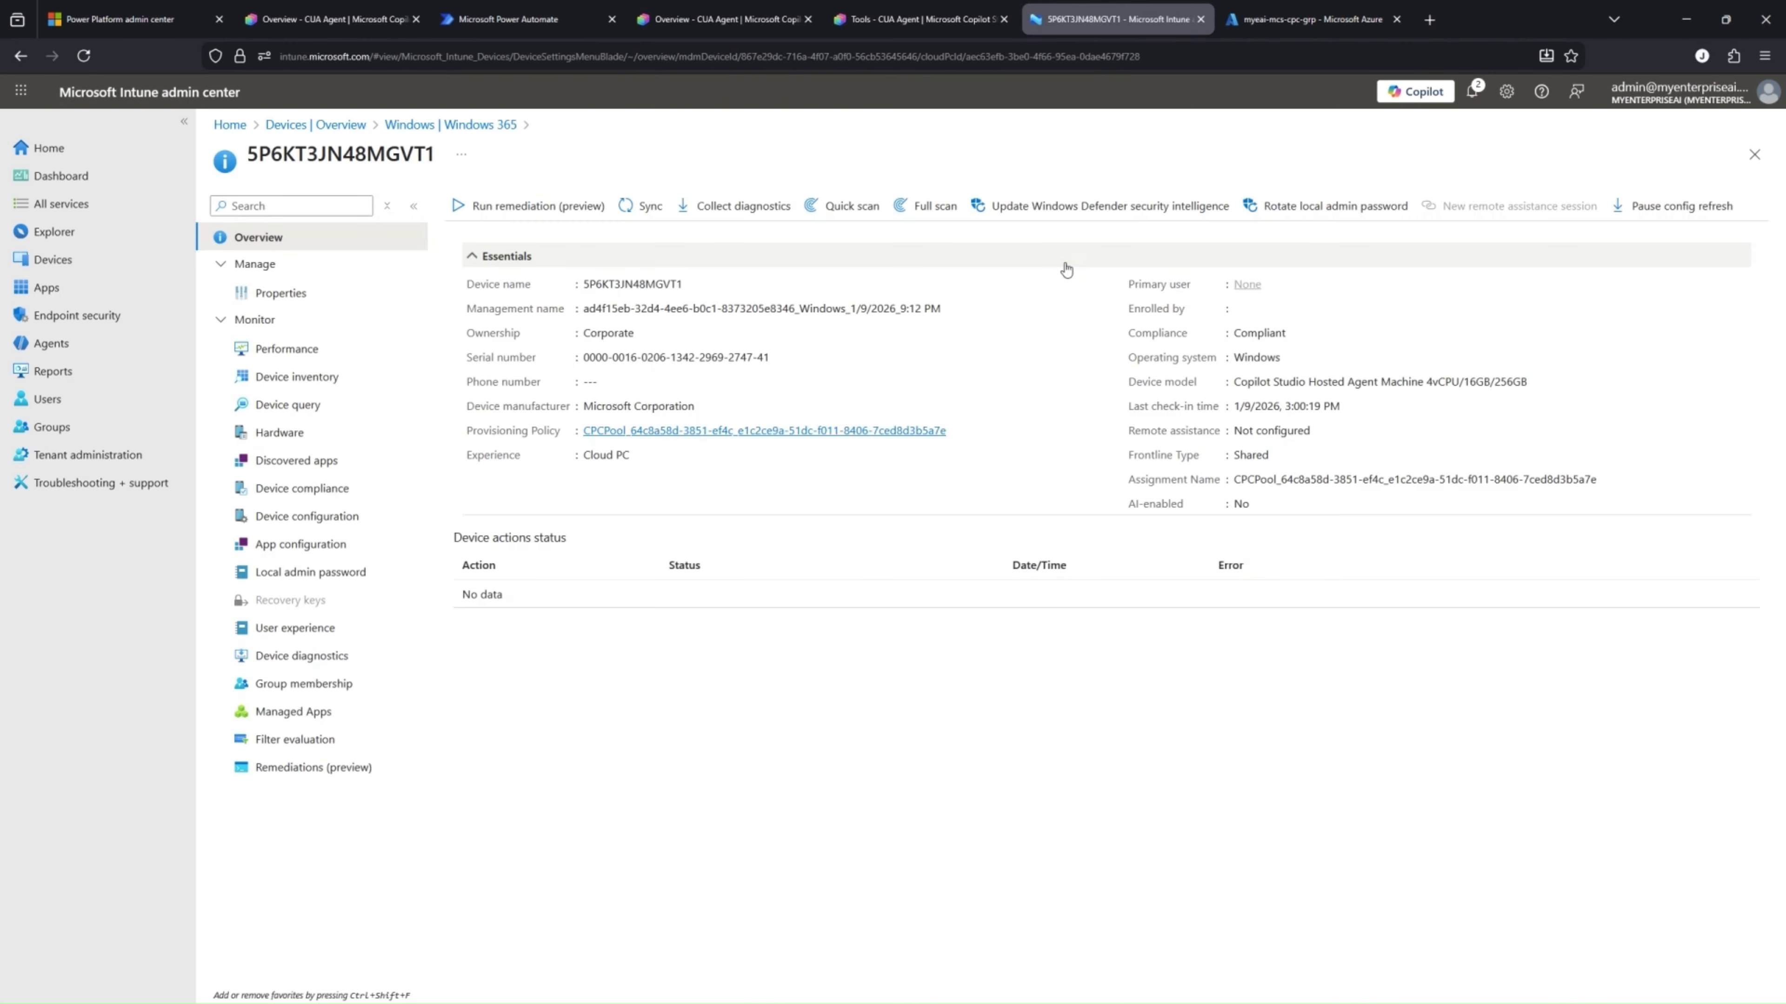
Switch to the Azure portal and examine the device activities in the audit logs of group myeai-mcs-cpc-grp
left_click(1345, 27)
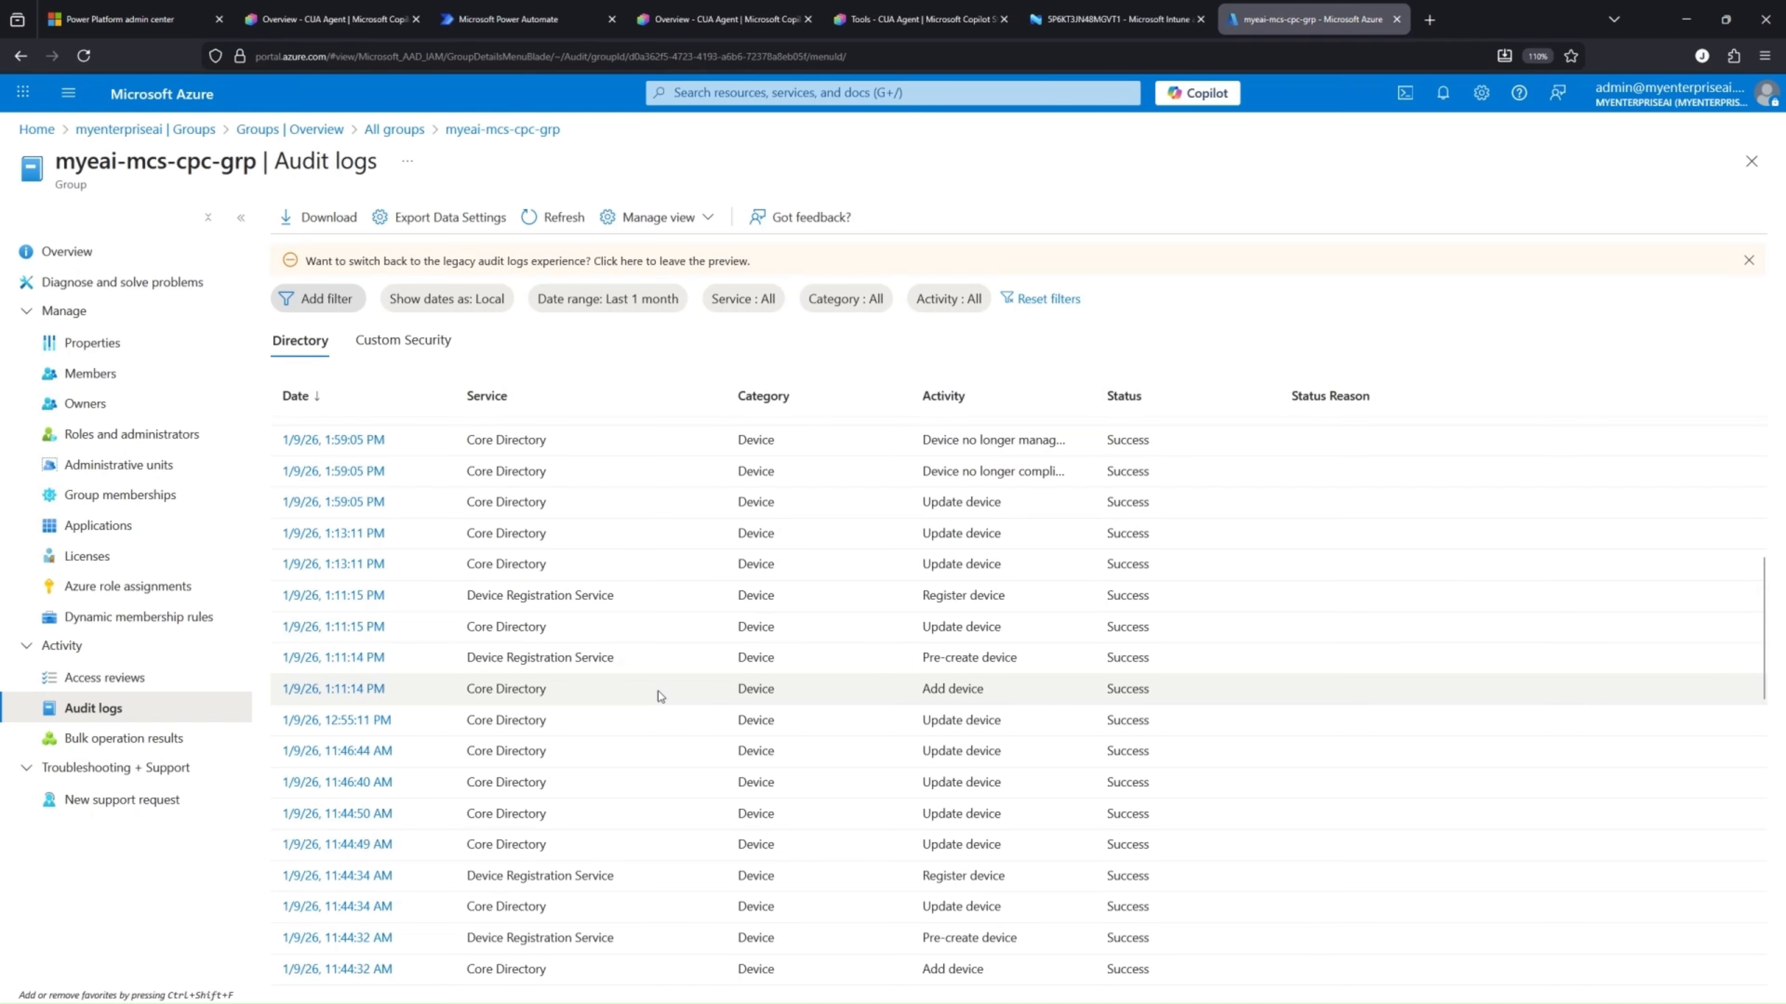
scroll(659, 691, "down", 3)
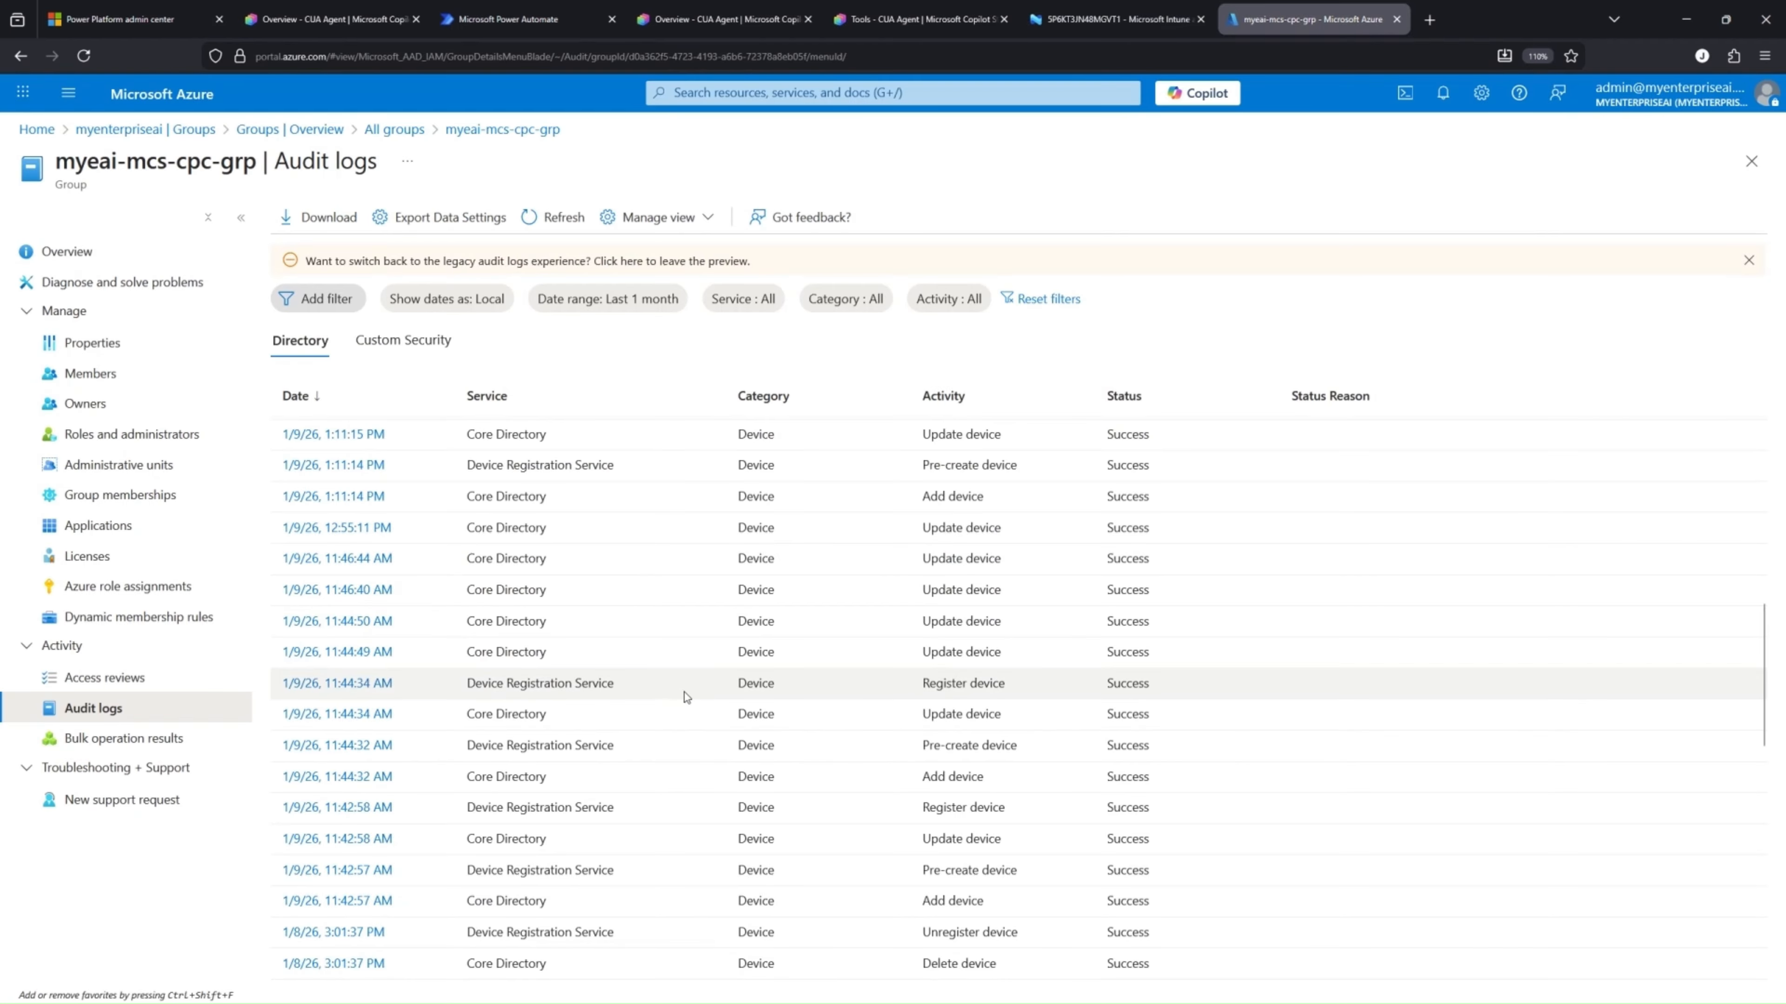